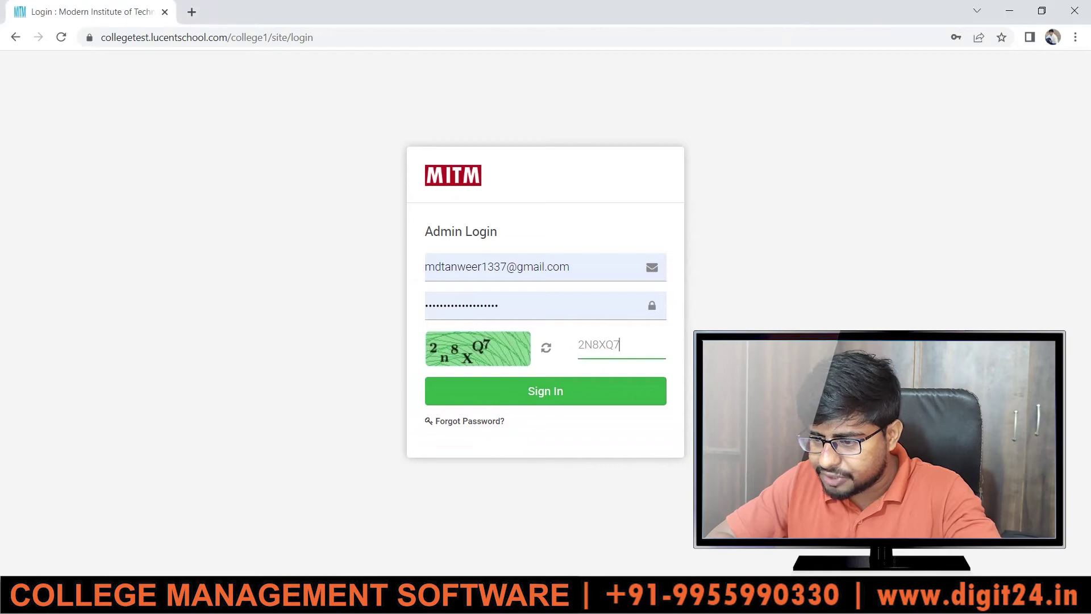
- Sign in to the college admin panel with the filled-in admin credentials and captcha
left_click(525, 397)
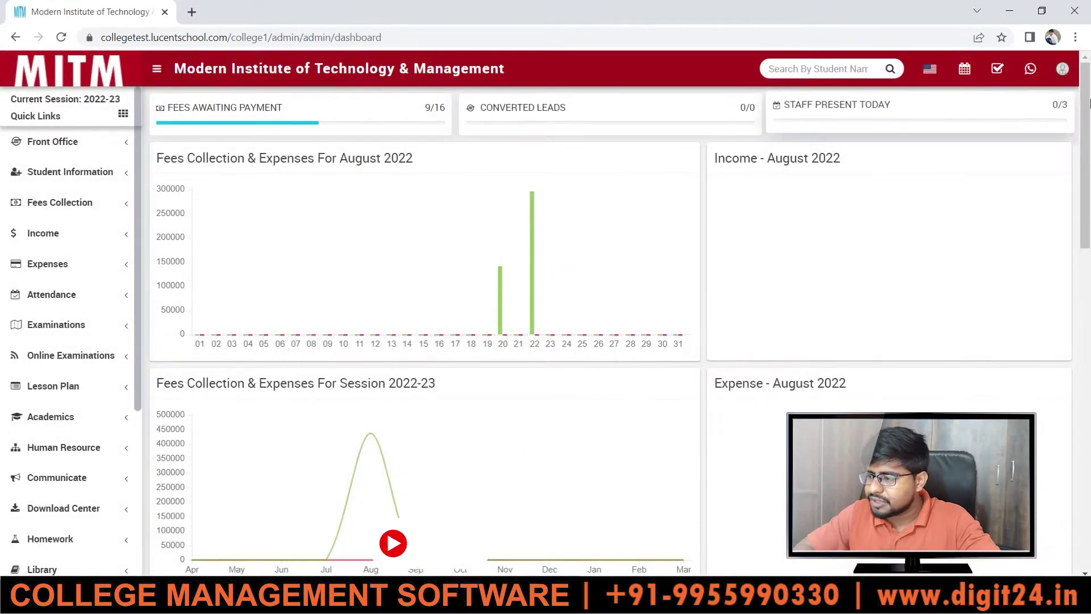
- Scroll down the left sidebar and expand the Academics menu
left_click_drag(1086, 102, 1065, 3)
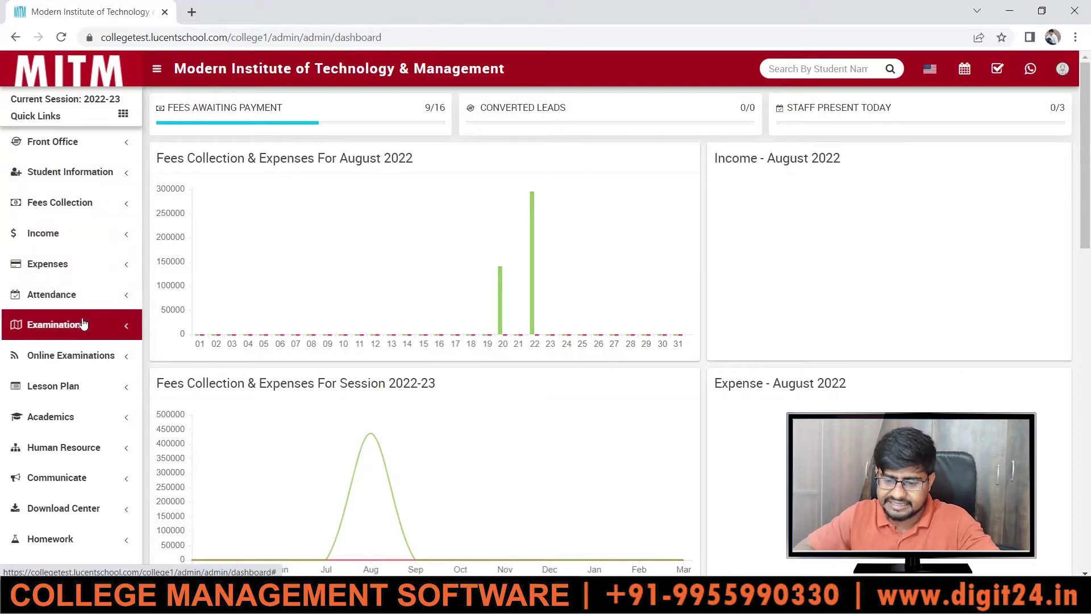
left_click_drag(136, 275, 142, 408)
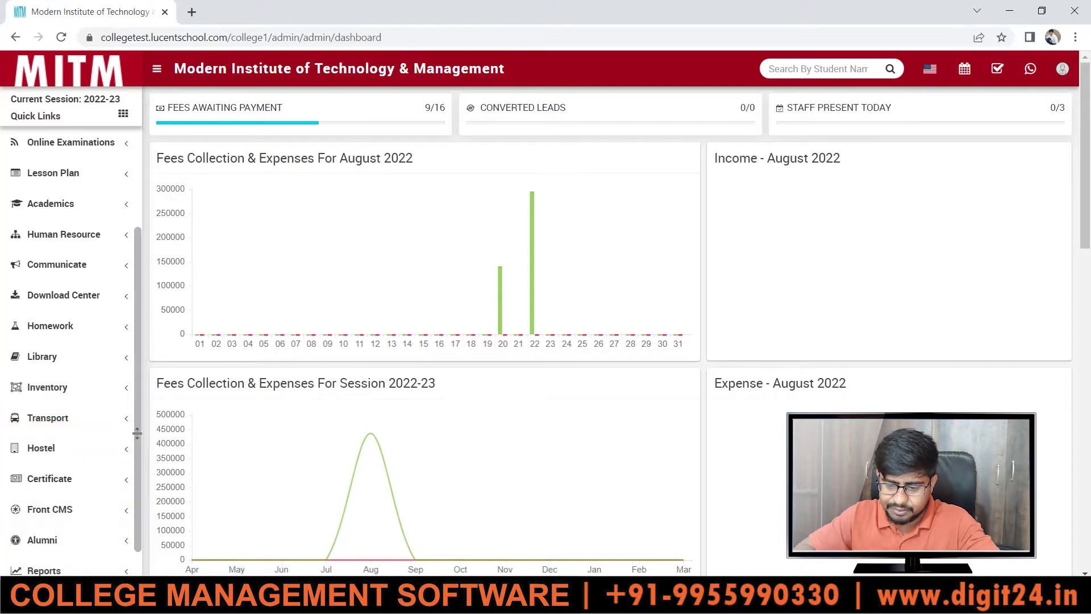
scroll(136, 433, "down", 1)
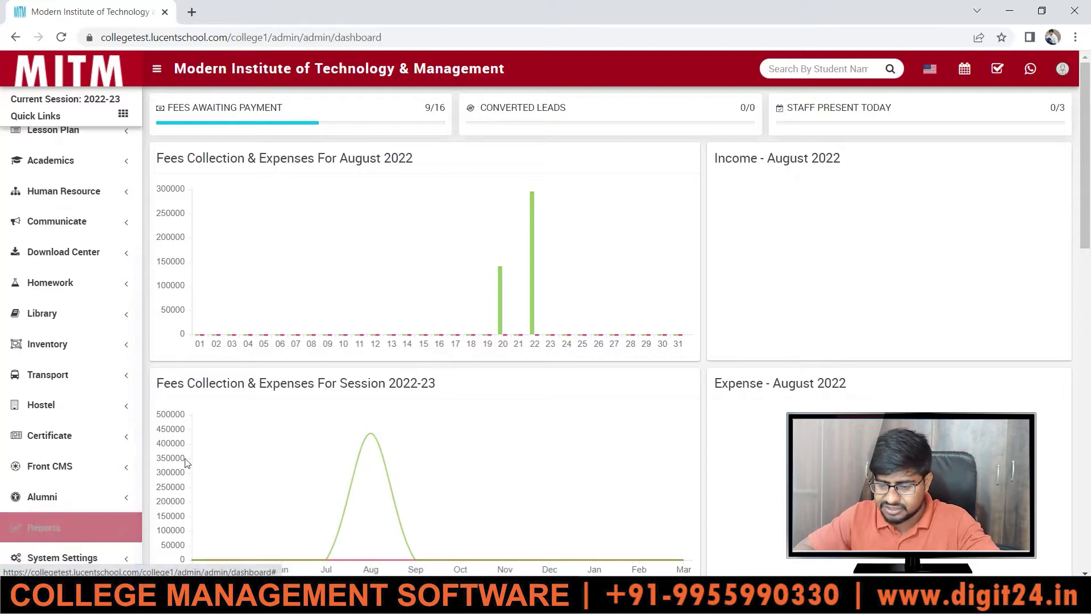
left_click_drag(138, 446, 139, 229)
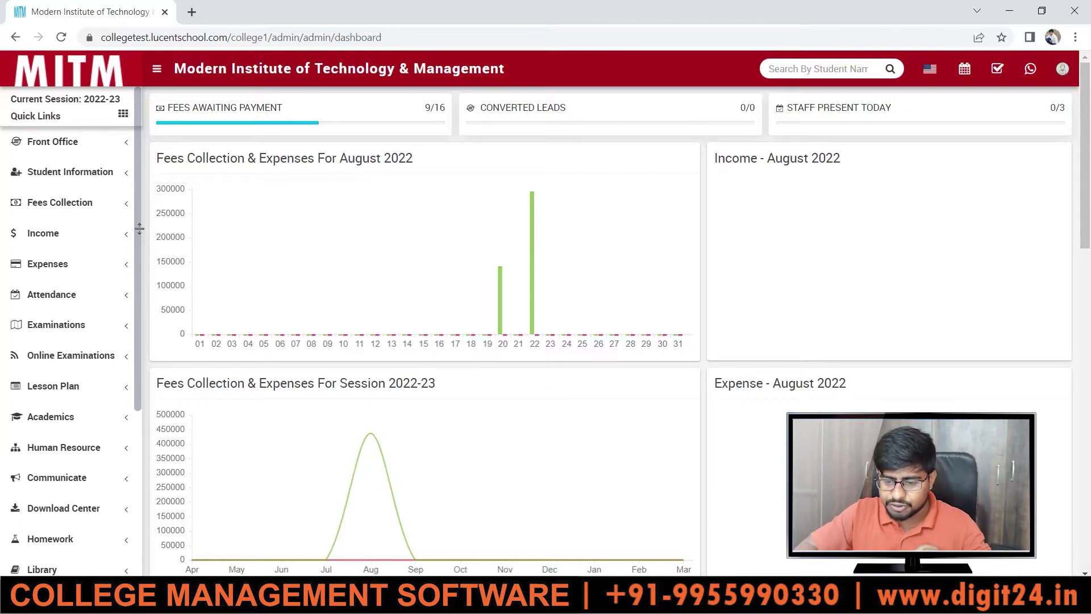
scroll(140, 229, "down", 4)
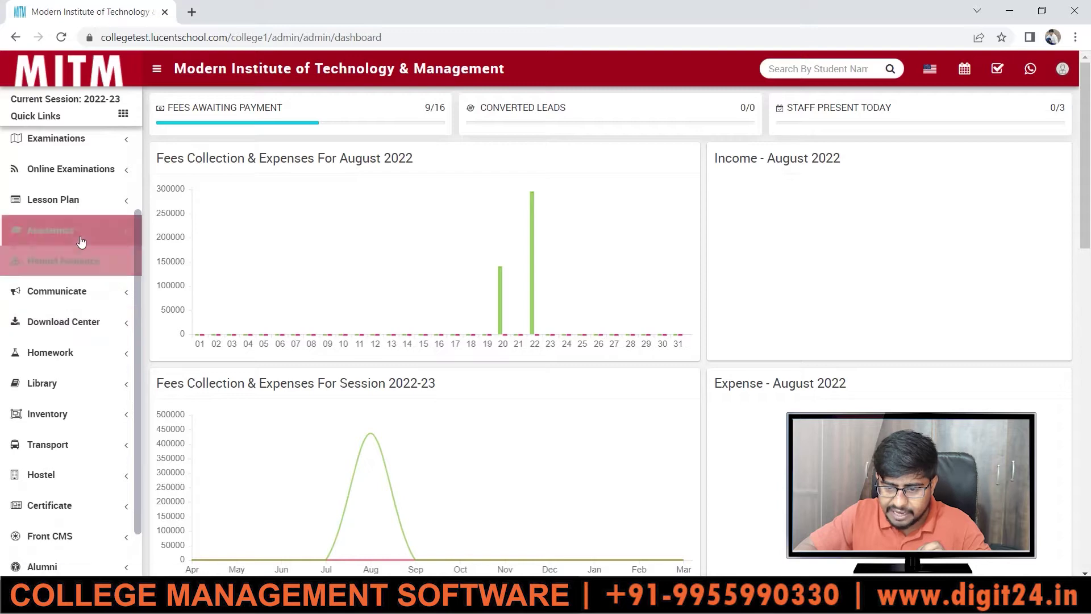
left_click(81, 242)
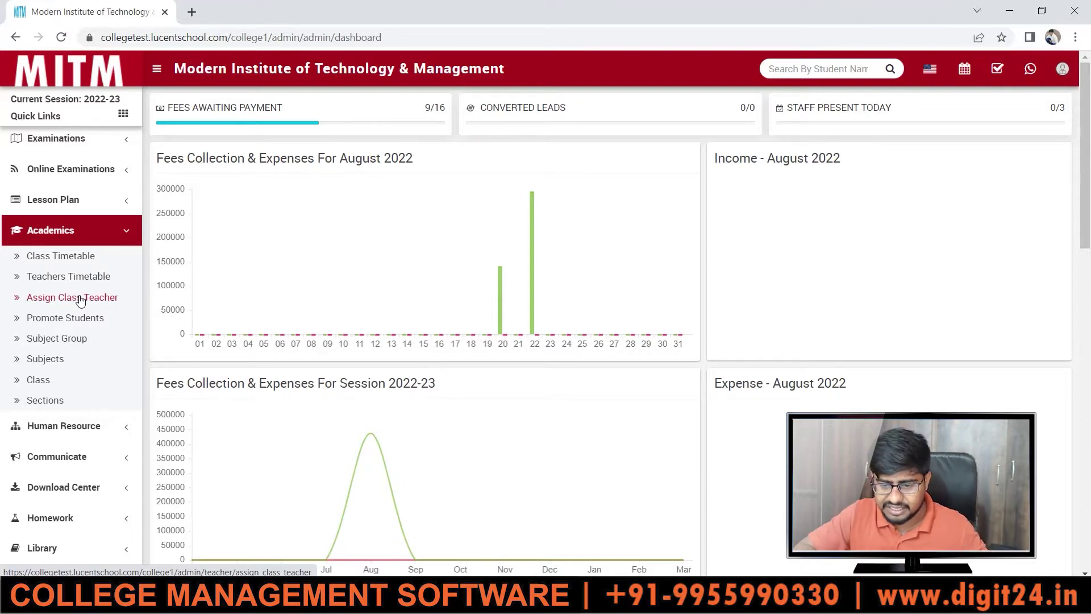
- Open Assign Class Teacher and look through the Class and Section lists without choosing anything
left_click(79, 299)
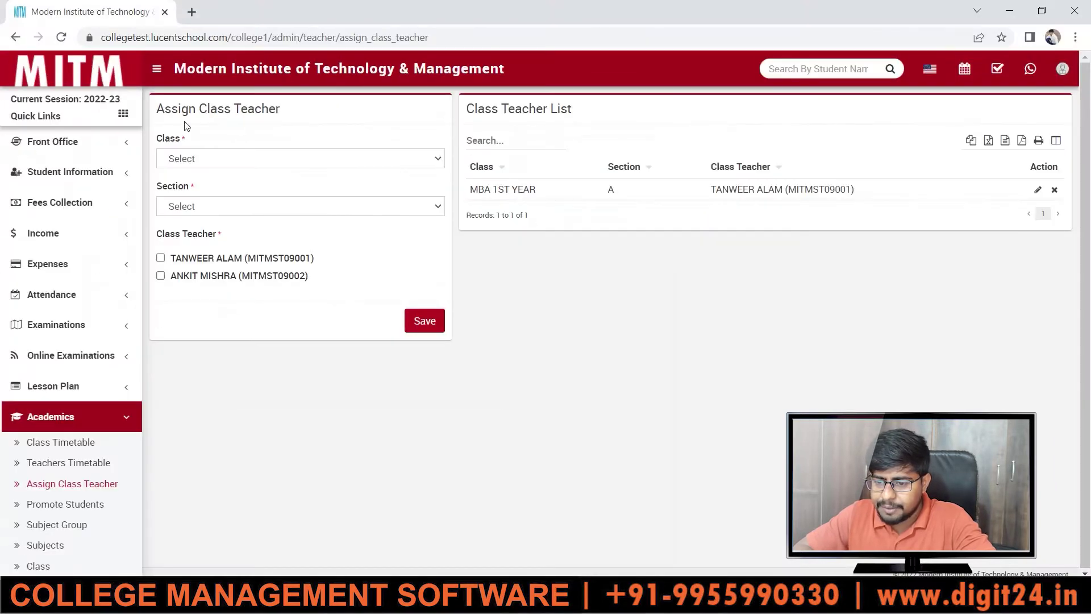
left_click(191, 159)
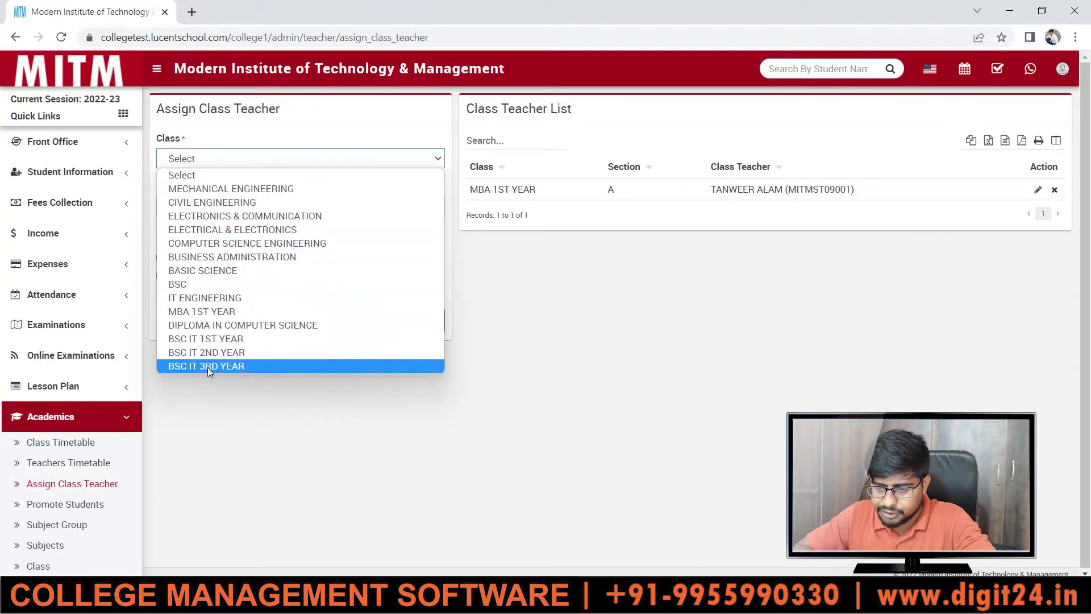
left_click_drag(219, 408, 261, 212)
left_click(259, 206)
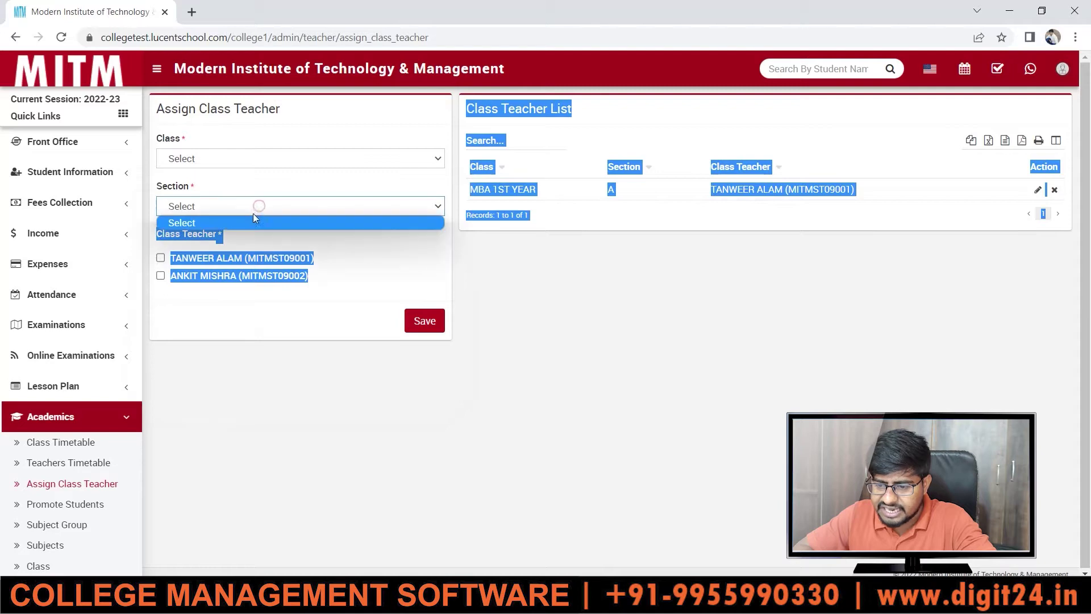
left_click(251, 354)
left_click(251, 353)
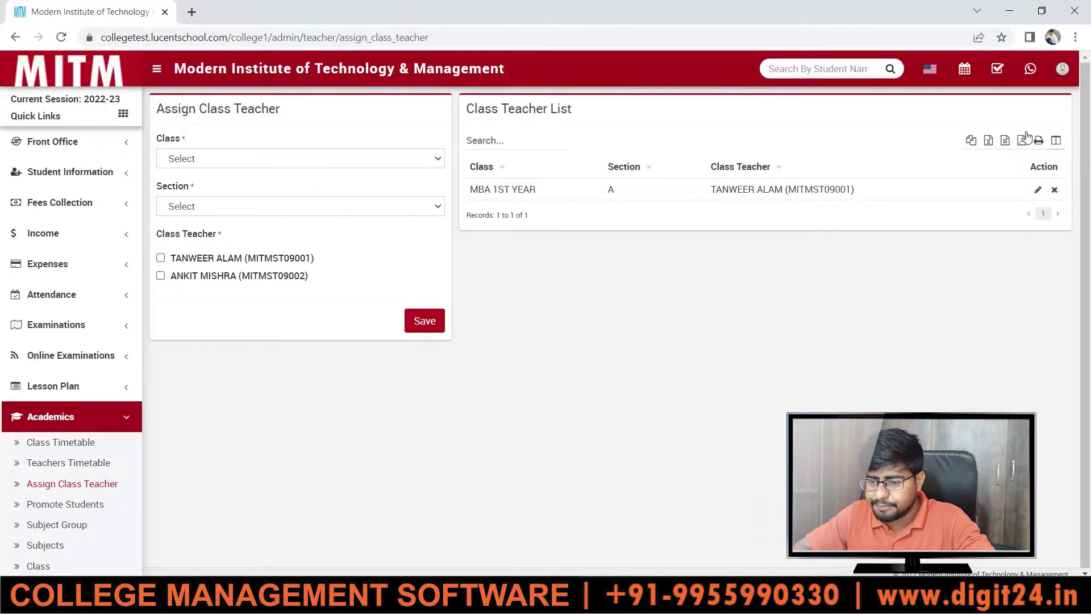
left_click(317, 206)
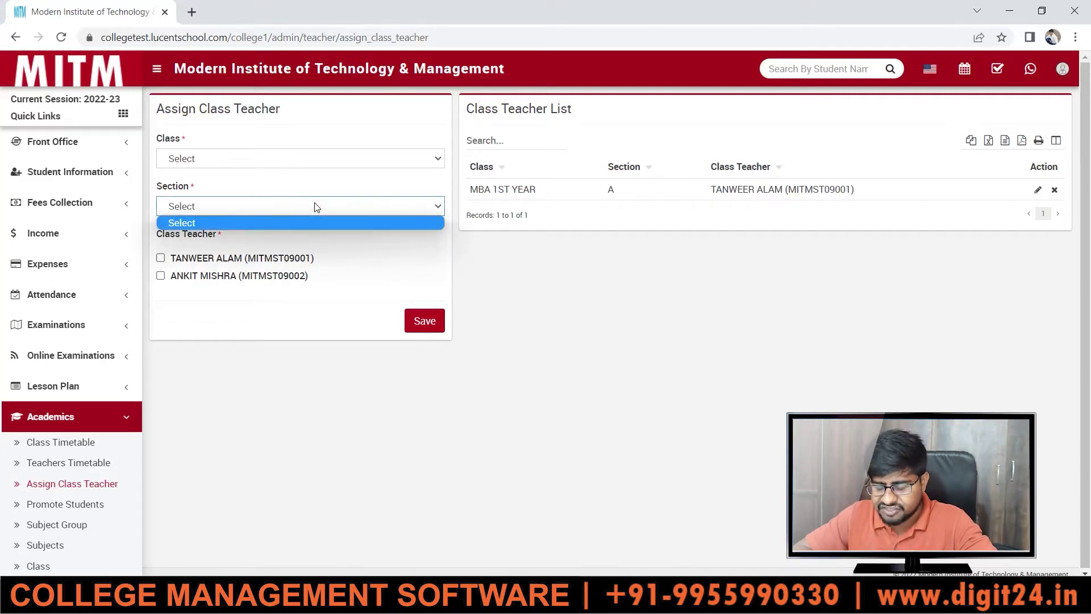
left_click(320, 228)
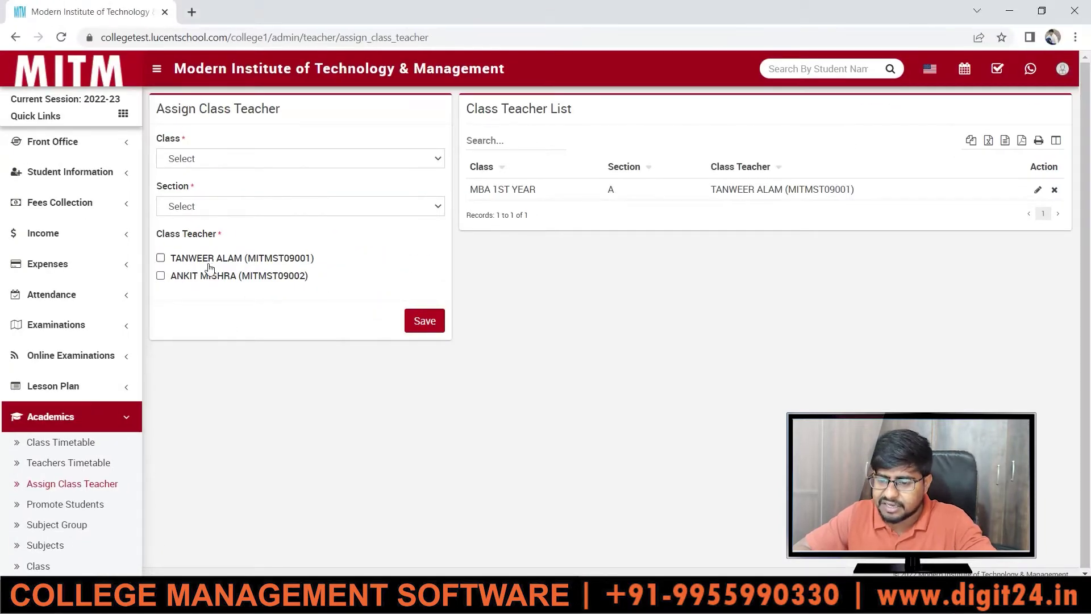
left_click_drag(135, 239, 153, 381)
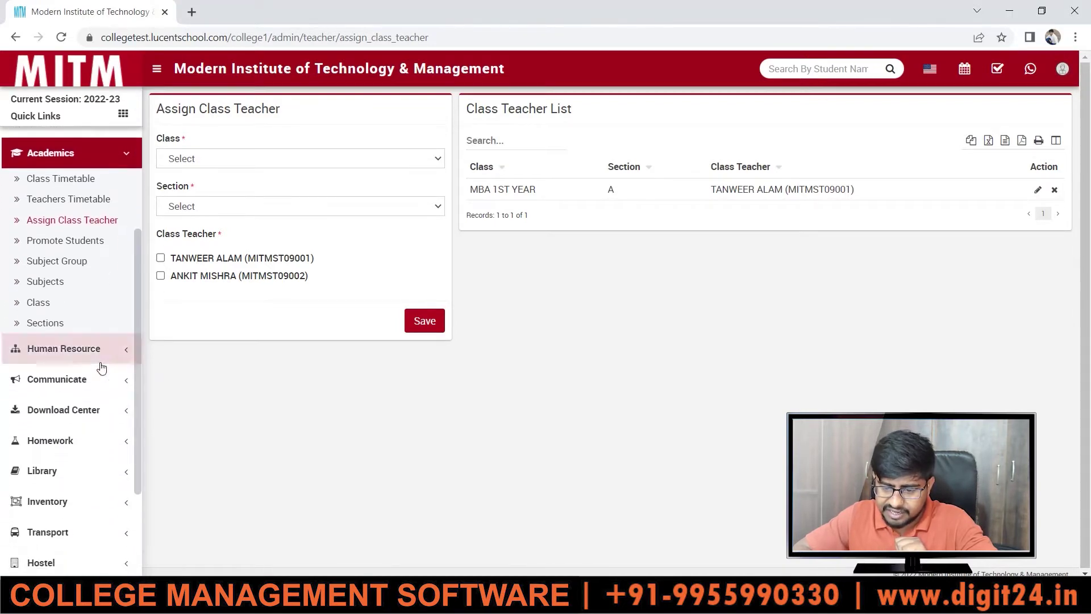
- Go to Human Resource > Staff Directory and start adding a new staff member
left_click(100, 364)
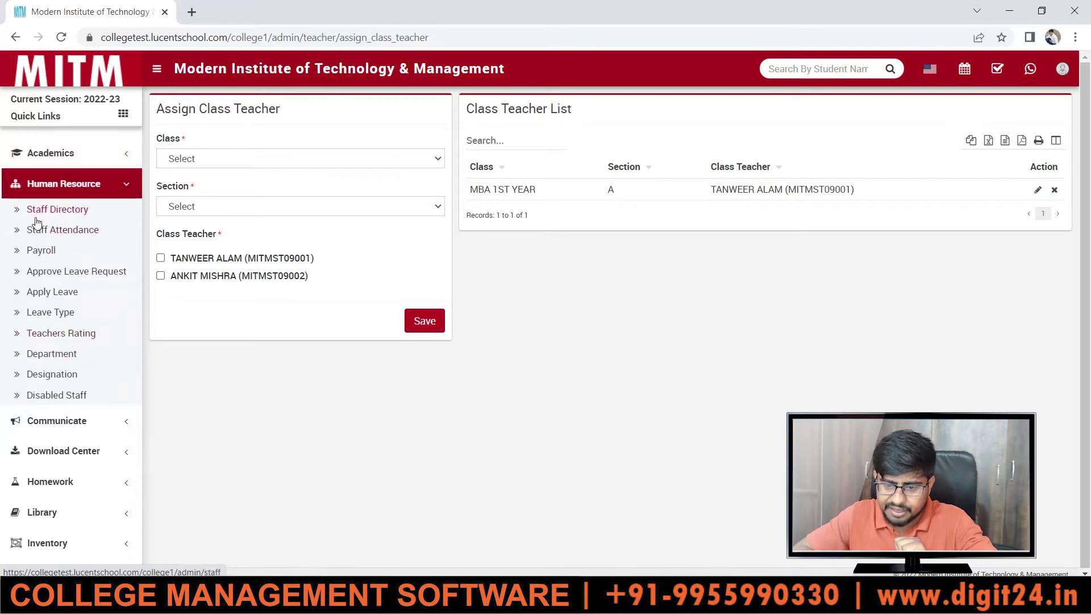
left_click(50, 220)
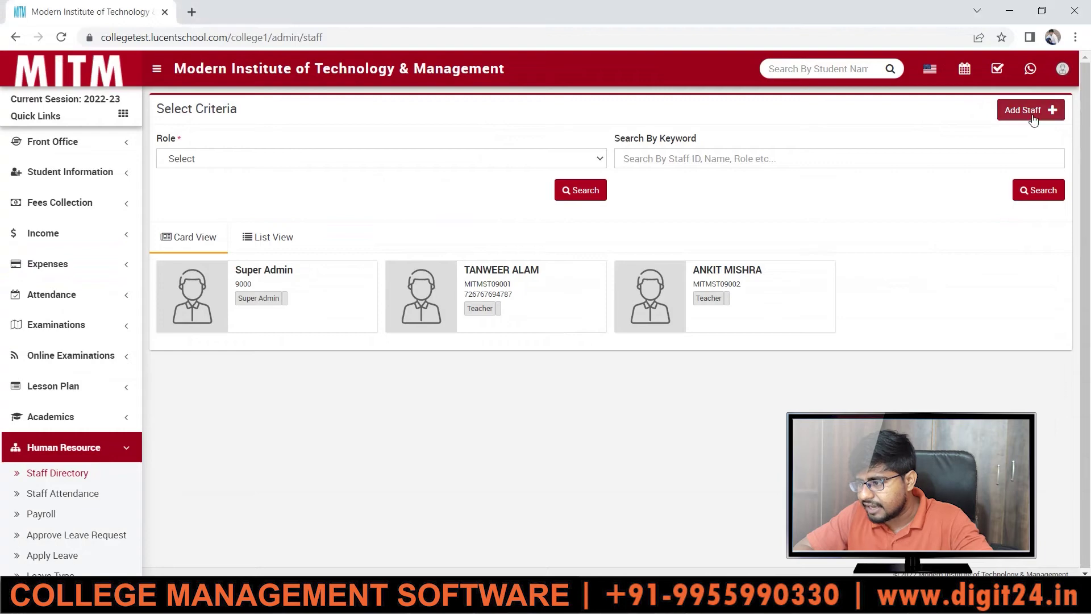
left_click(1032, 116)
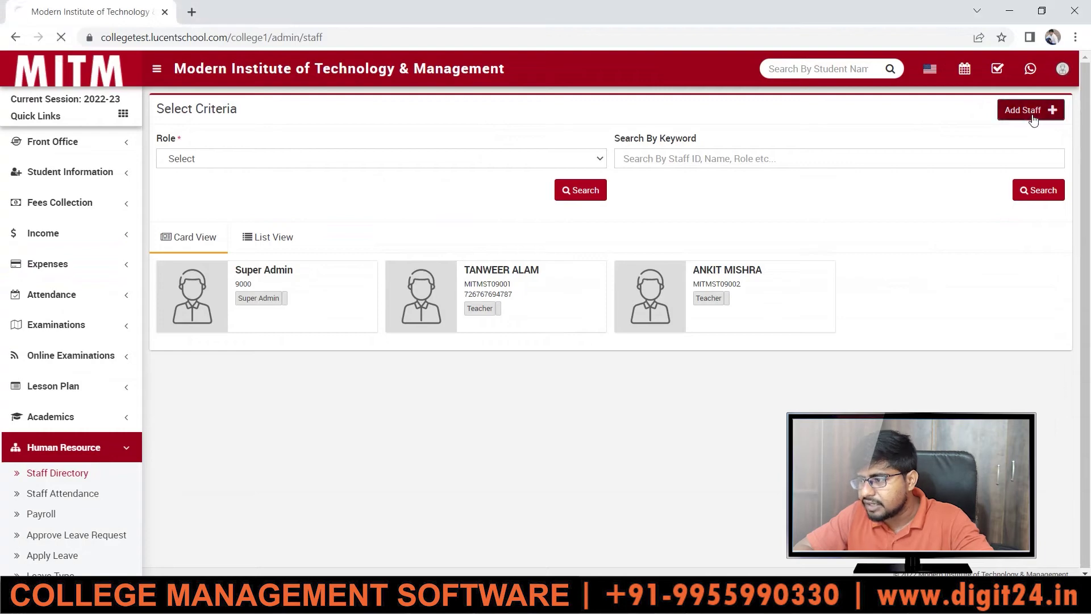
left_click(330, 211)
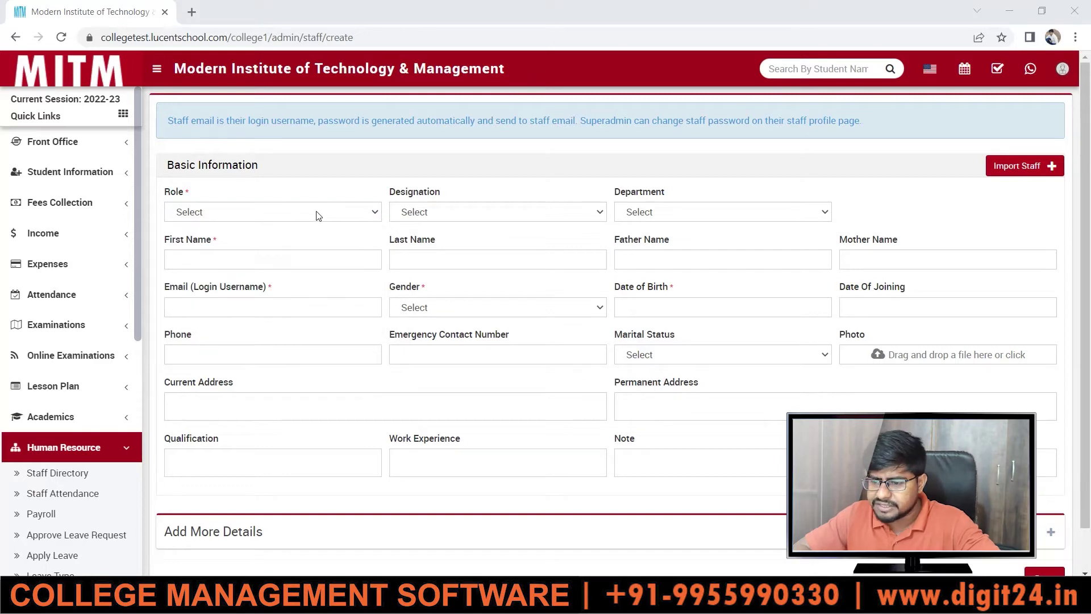
- Set the new staff member's role to Teacher
left_click(316, 214)
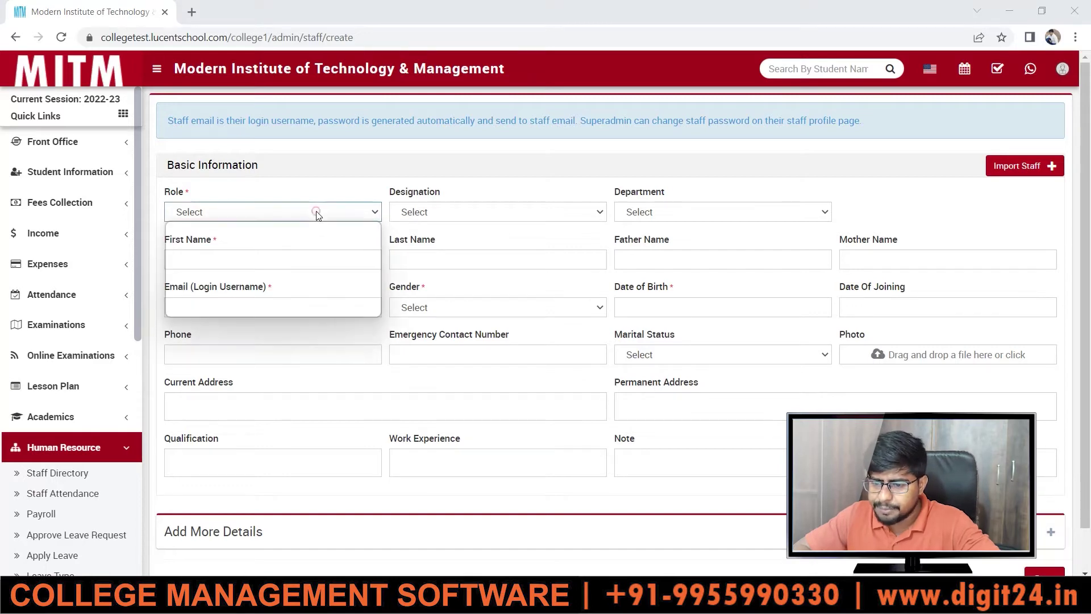
left_click(201, 255)
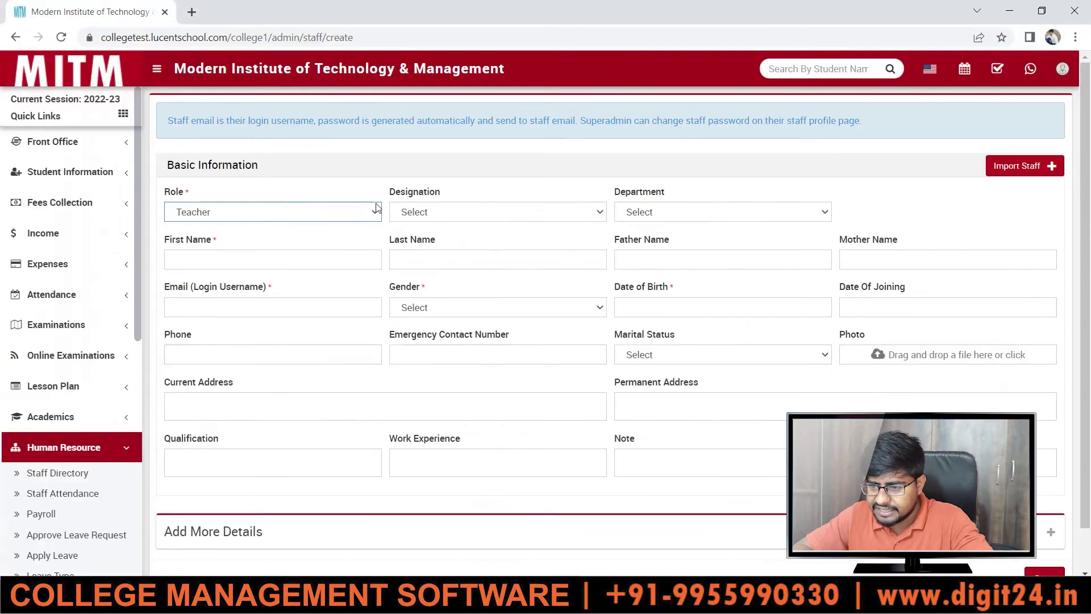
left_click(450, 217)
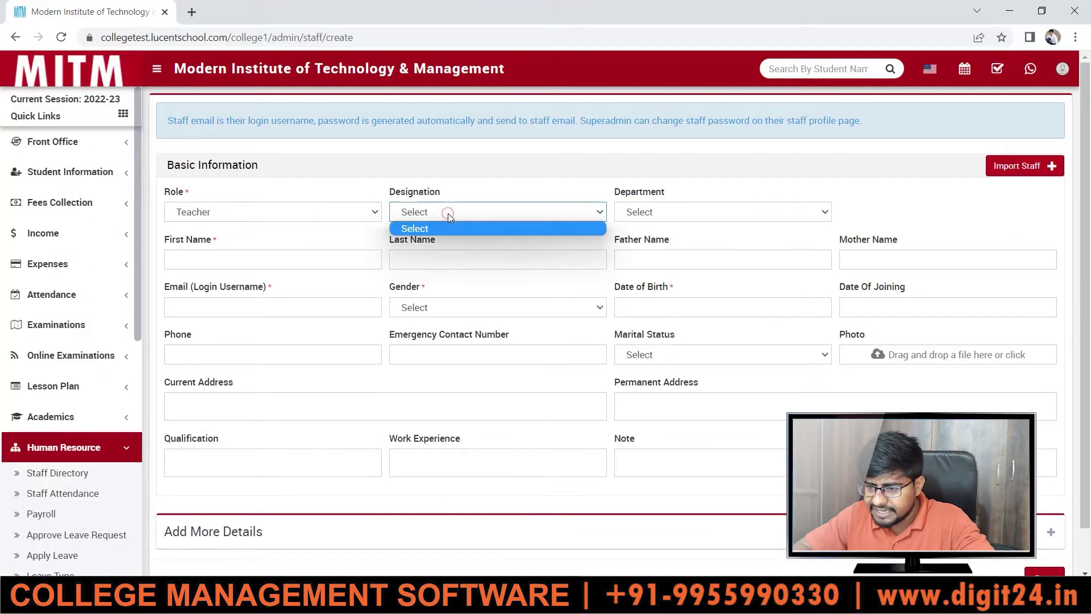
left_click(660, 213)
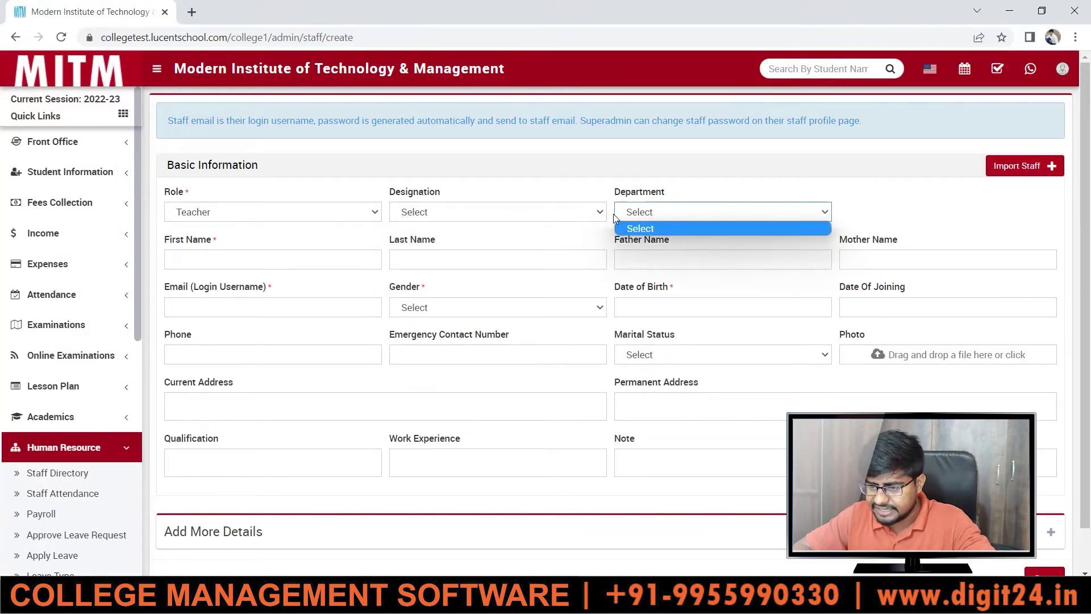
left_click(528, 235)
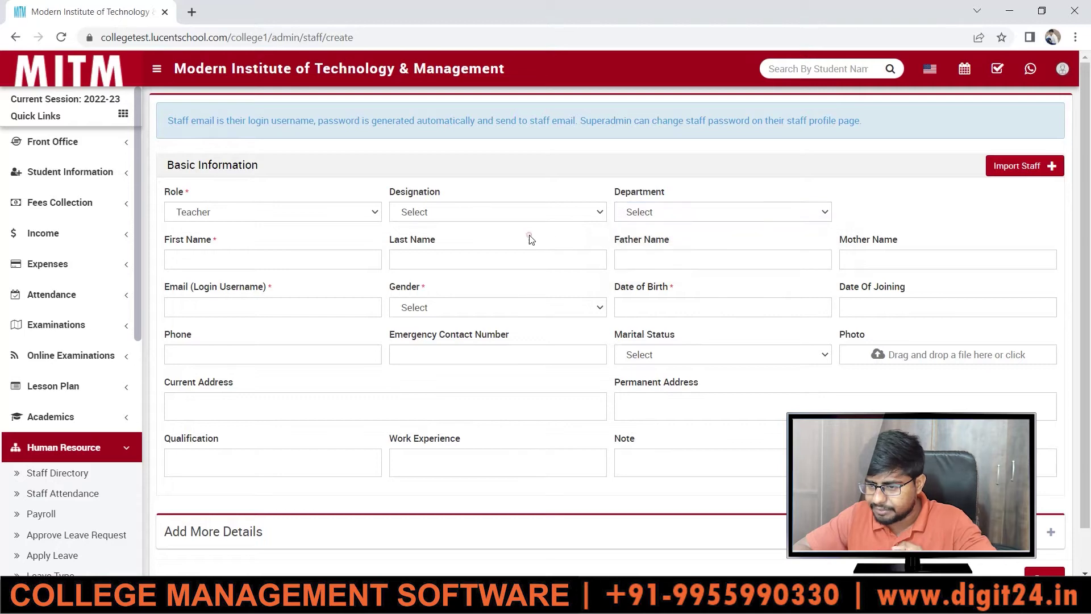
- Enter the teacher's first name and last name
left_click(254, 261)
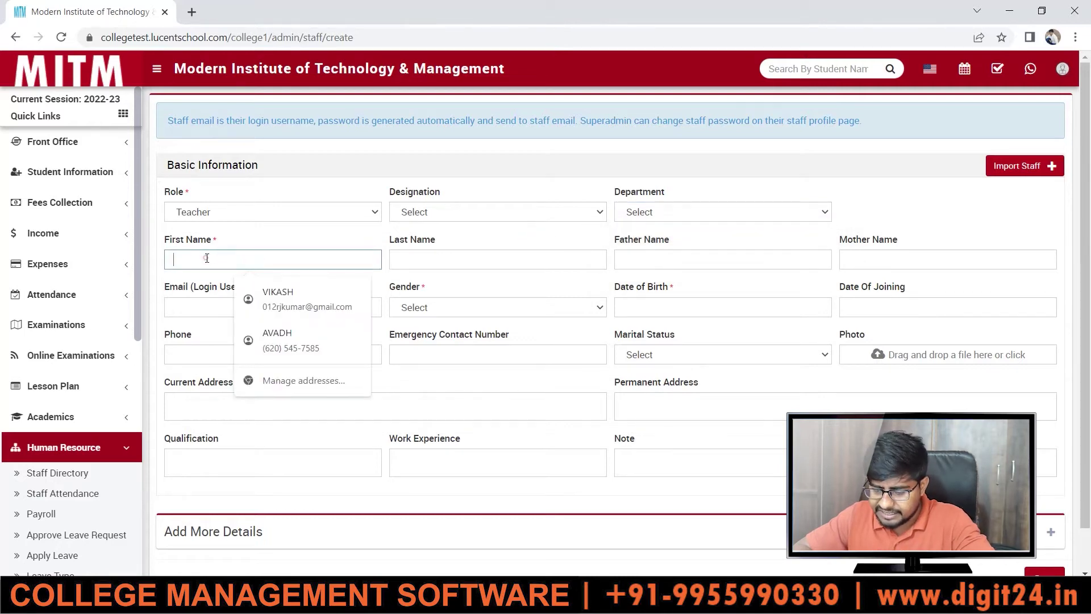
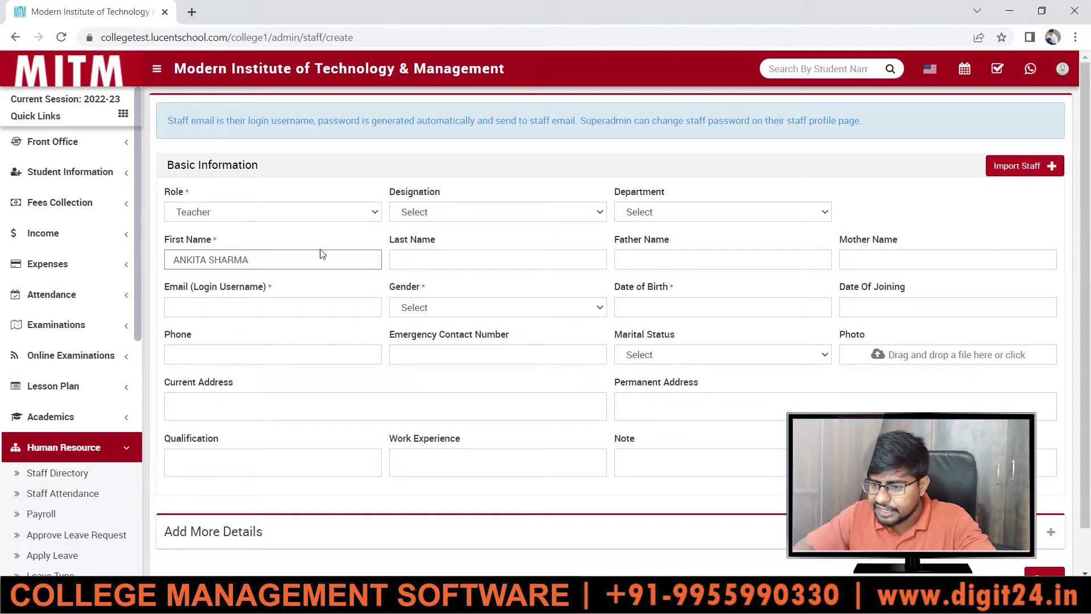
left_click_drag(260, 260, 211, 260)
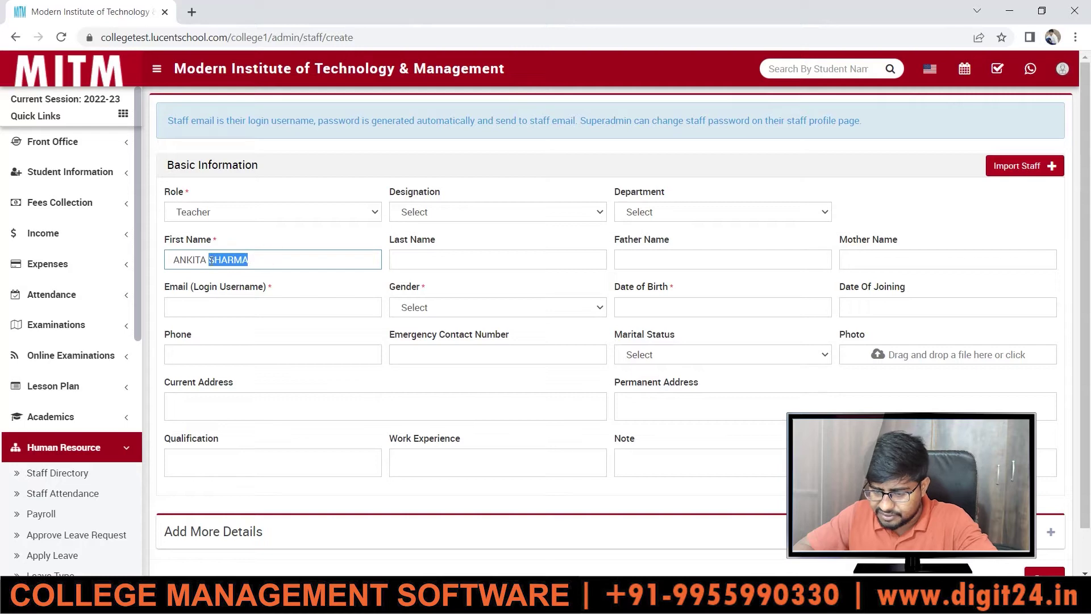
key("BackSpace")
left_click(455, 260)
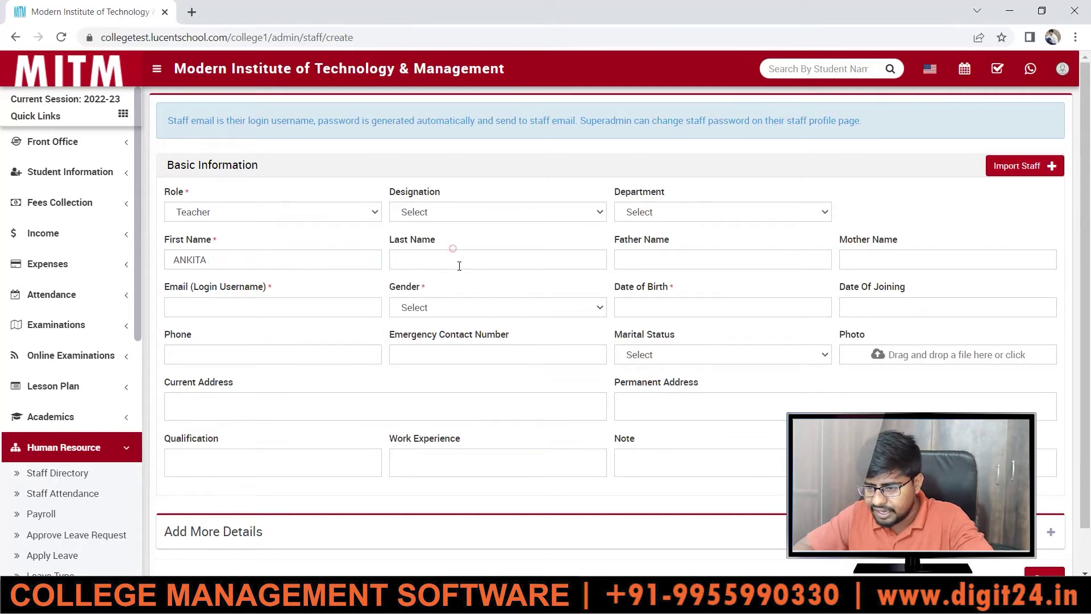
type("SHARMA")
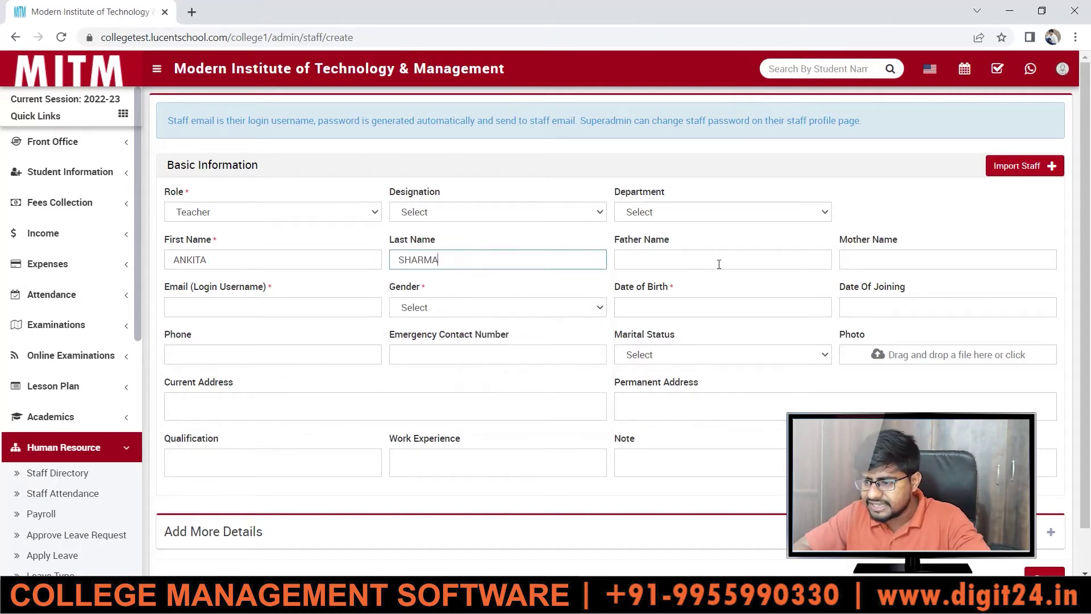
- Fill in the teacher's login e-mail and set gender to Female
left_click(319, 310)
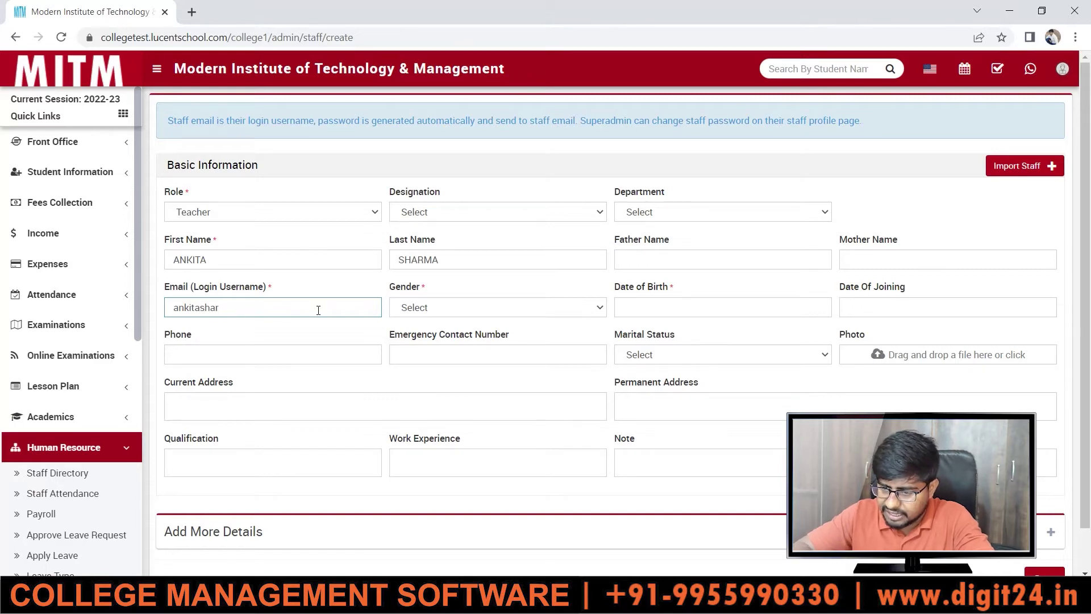
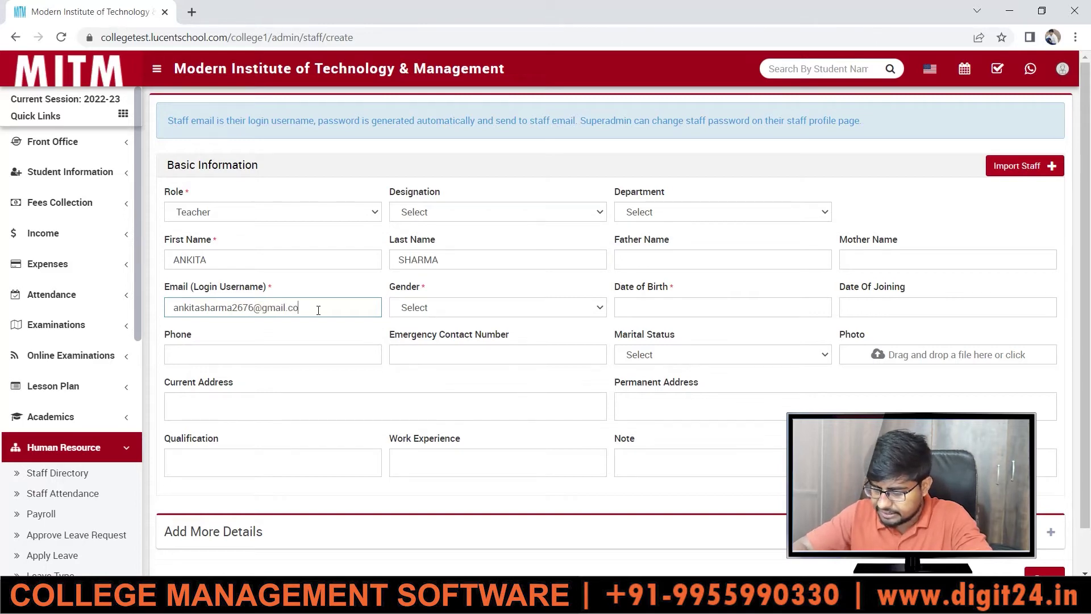
left_click(462, 313)
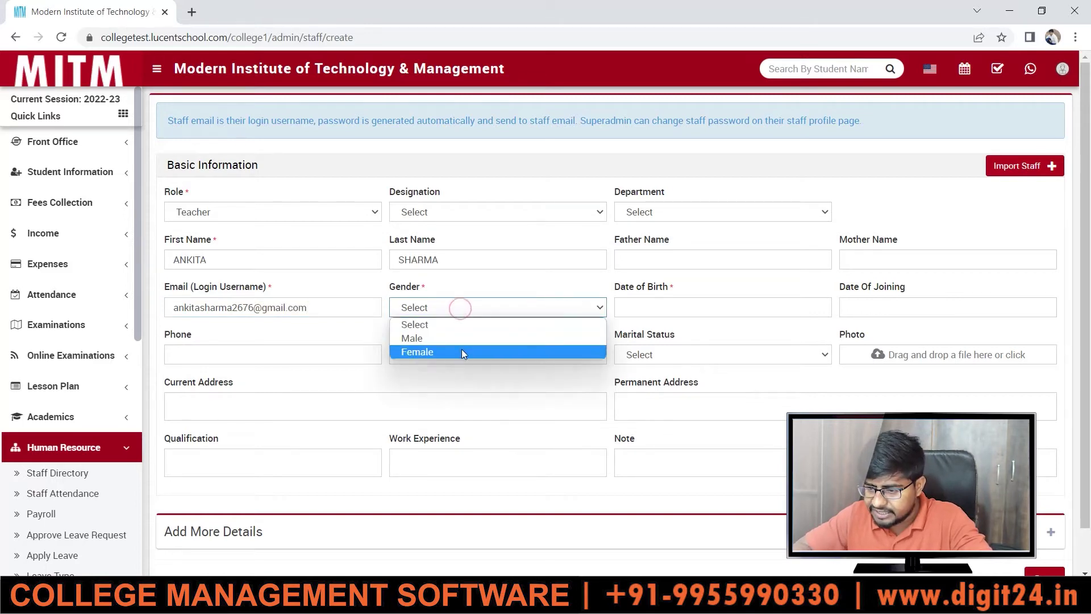
left_click(461, 349)
- Set the date of birth to 05-03-2008
left_click(647, 315)
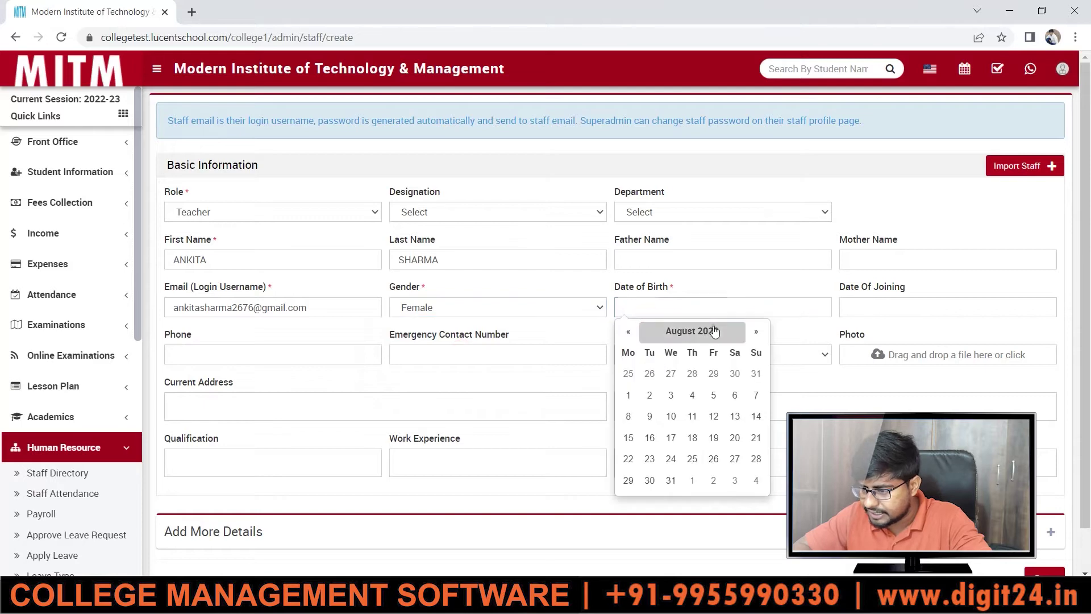
left_click(709, 331)
left_click(629, 331)
left_click(629, 331)
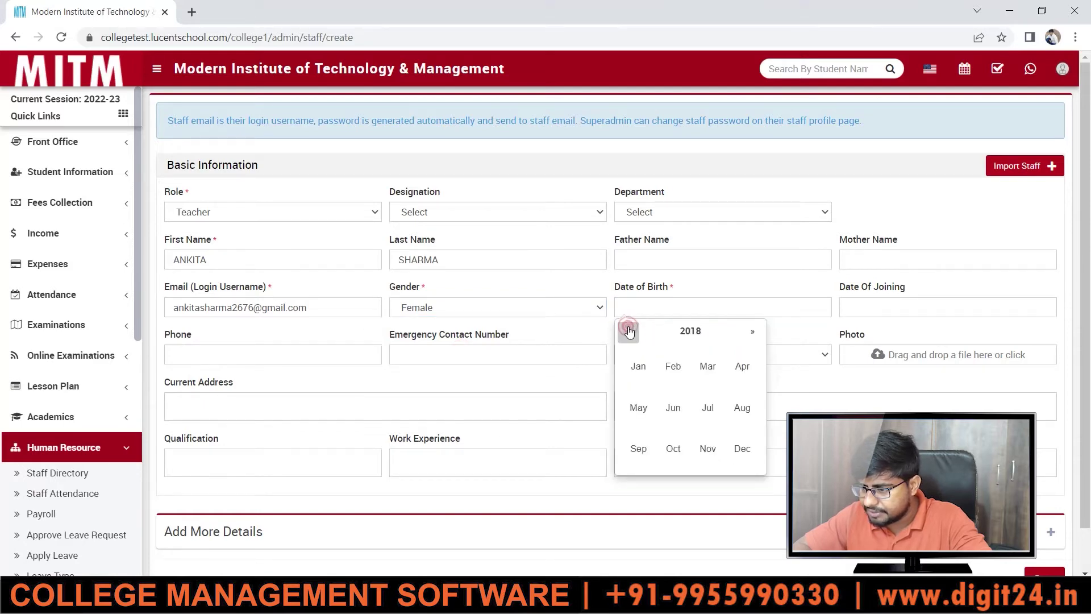
left_click(628, 332)
left_click(628, 331)
left_click(629, 331)
left_click(628, 331)
left_click(628, 332)
left_click(629, 331)
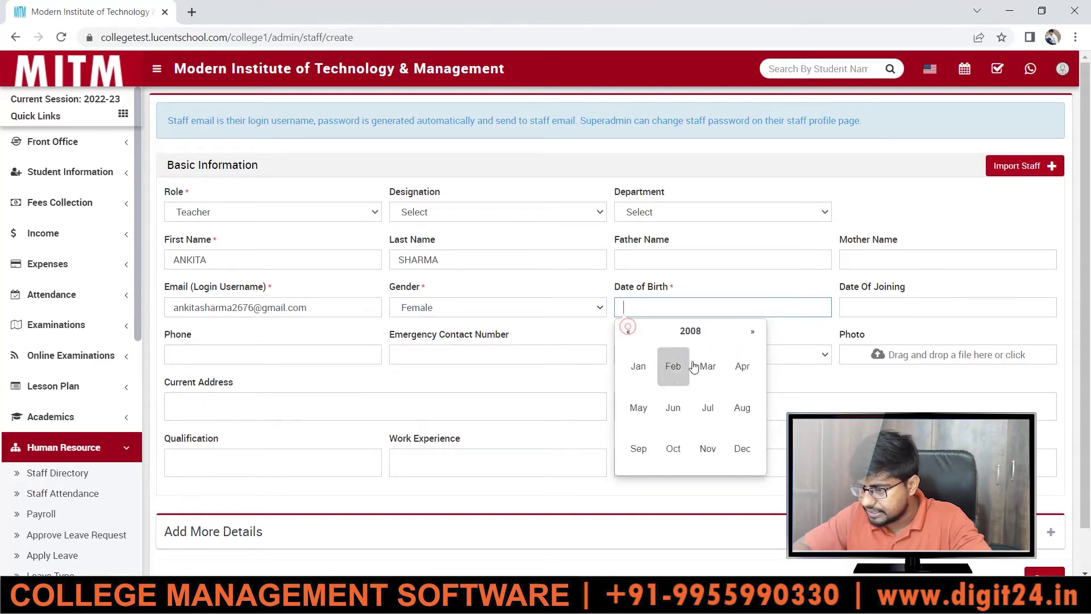
left_click(711, 371)
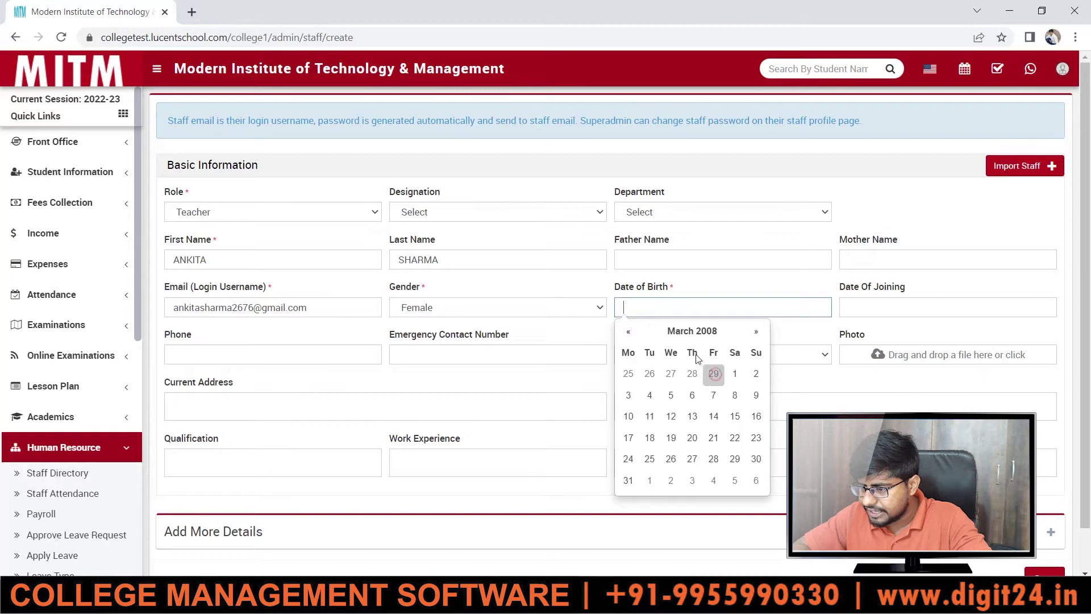
left_click(670, 395)
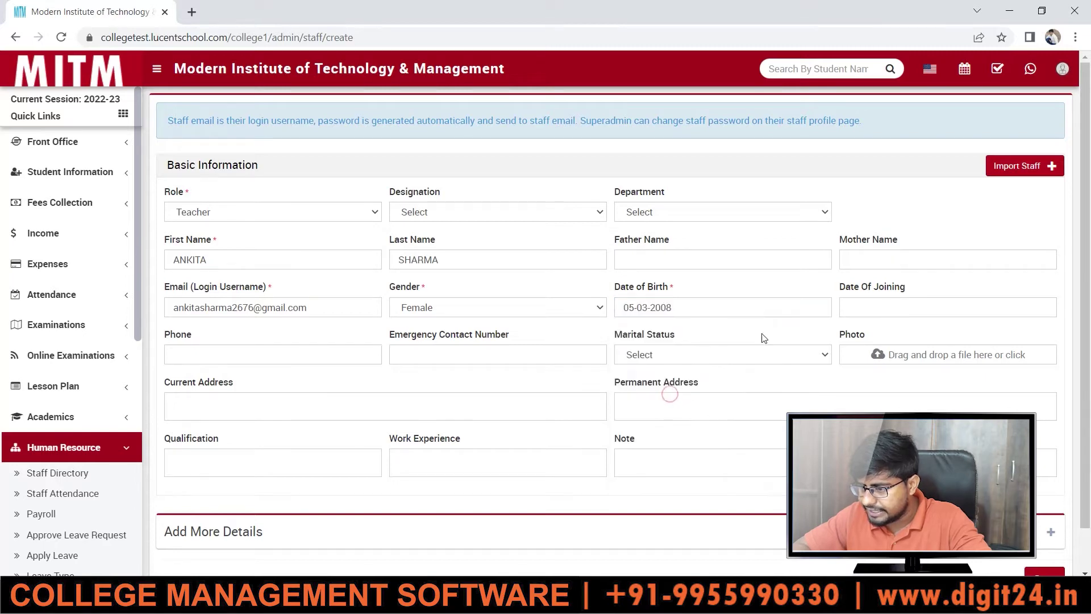
- Set the date of joining to 04-02-2022 and save the teacher record
left_click(897, 312)
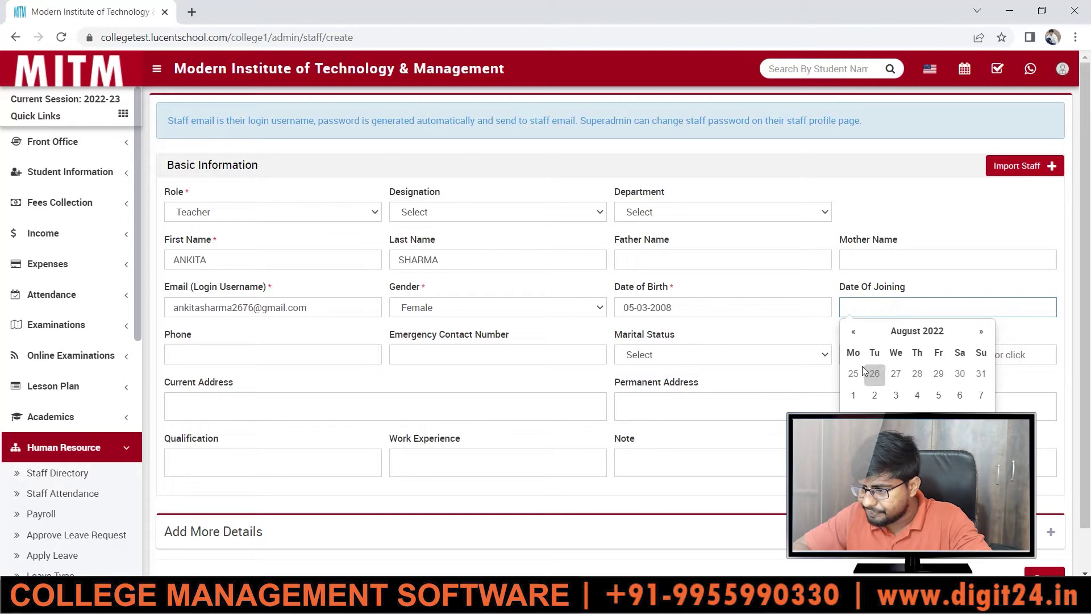
left_click(854, 331)
left_click(854, 331)
left_click(854, 331)
left_click(854, 331)
left_click(855, 331)
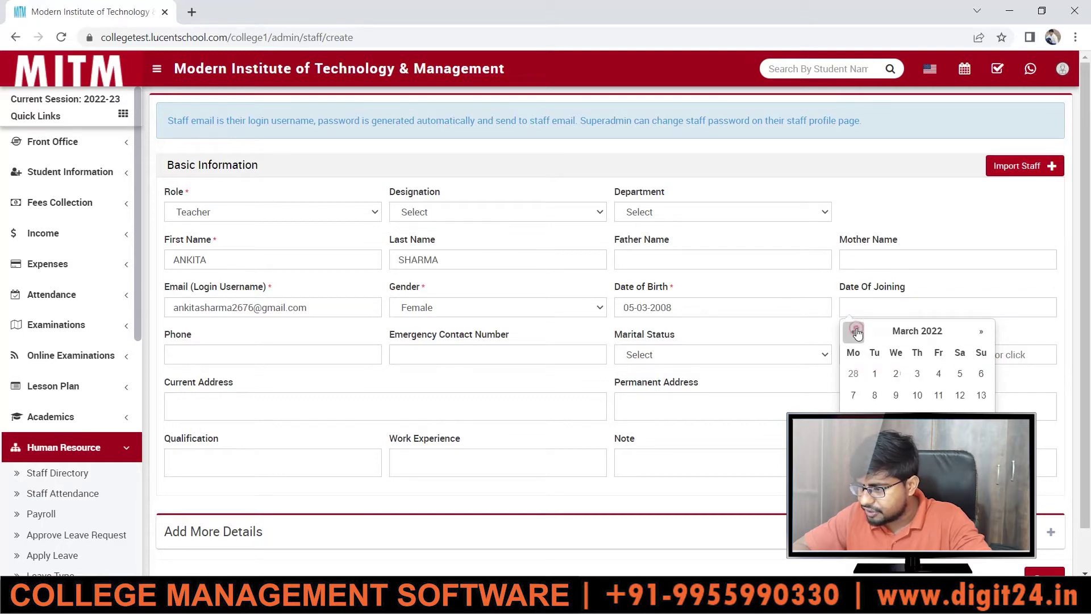
left_click(855, 331)
left_click(938, 374)
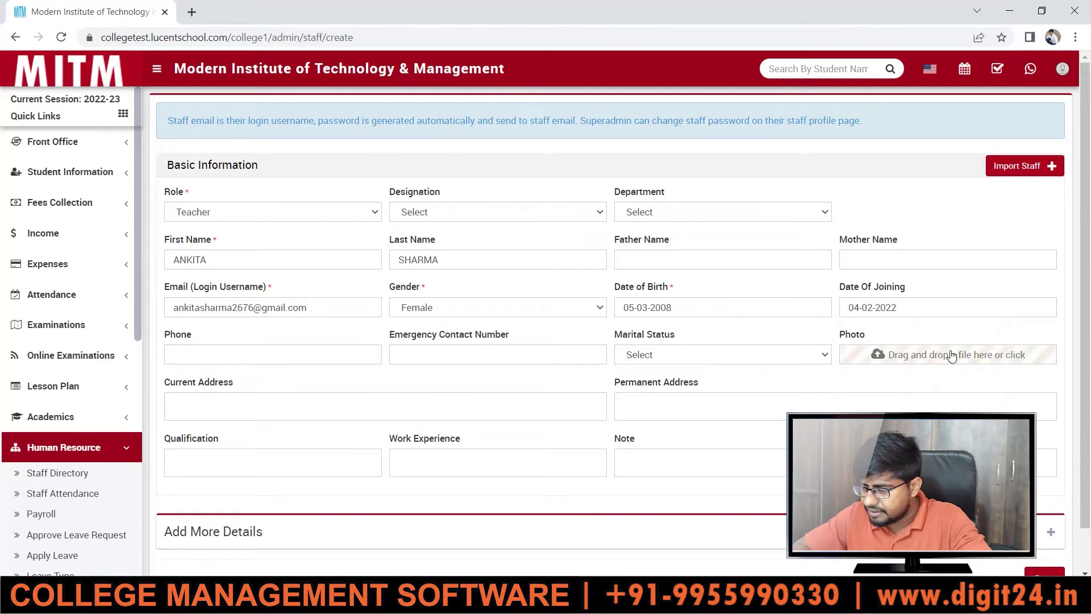
scroll(1088, 375, "down", 1)
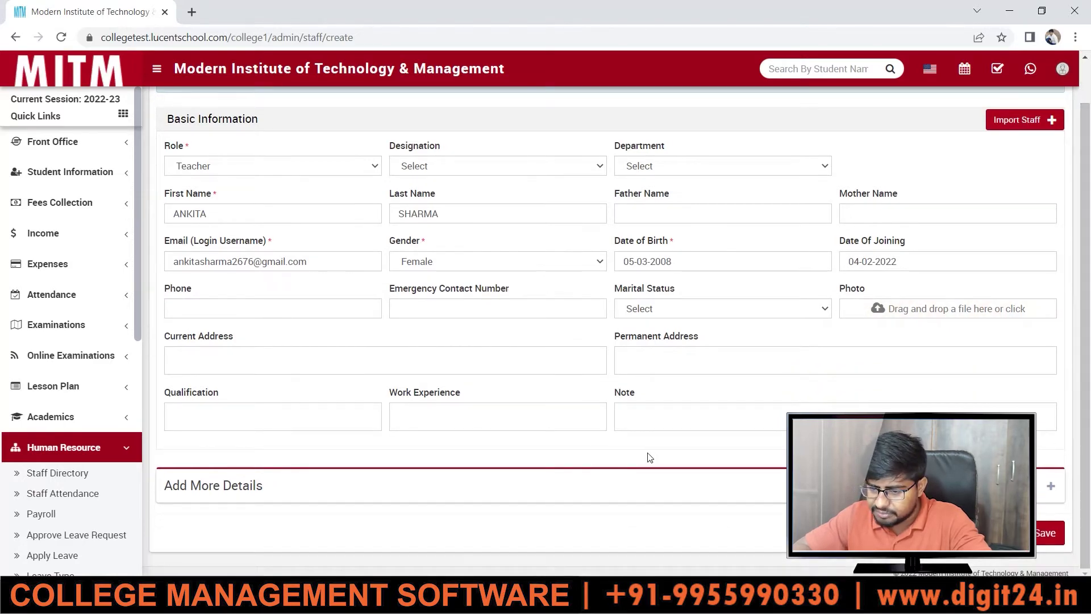
left_click(1050, 536)
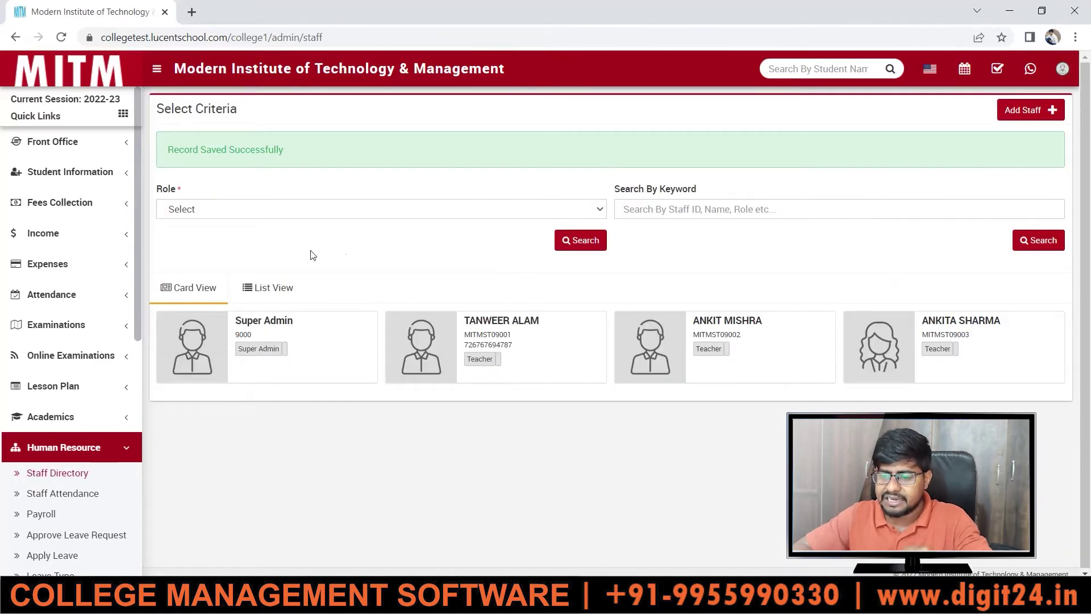
- Return to Academics > Assign Class Teacher, now offering three teachers
left_click(68, 431)
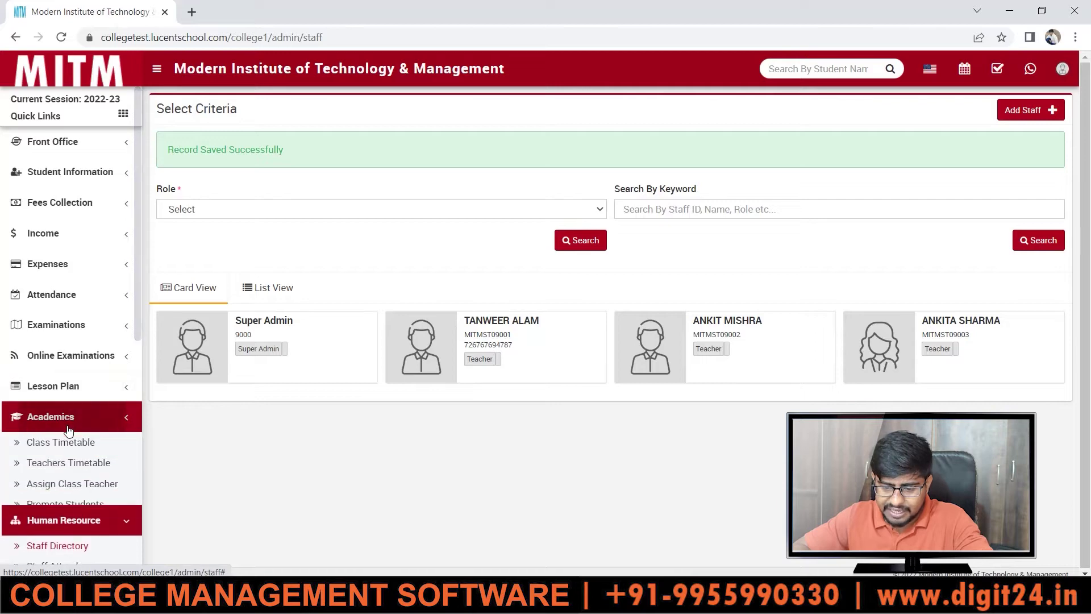
middle_click(137, 262)
left_click_drag(136, 325, 138, 353)
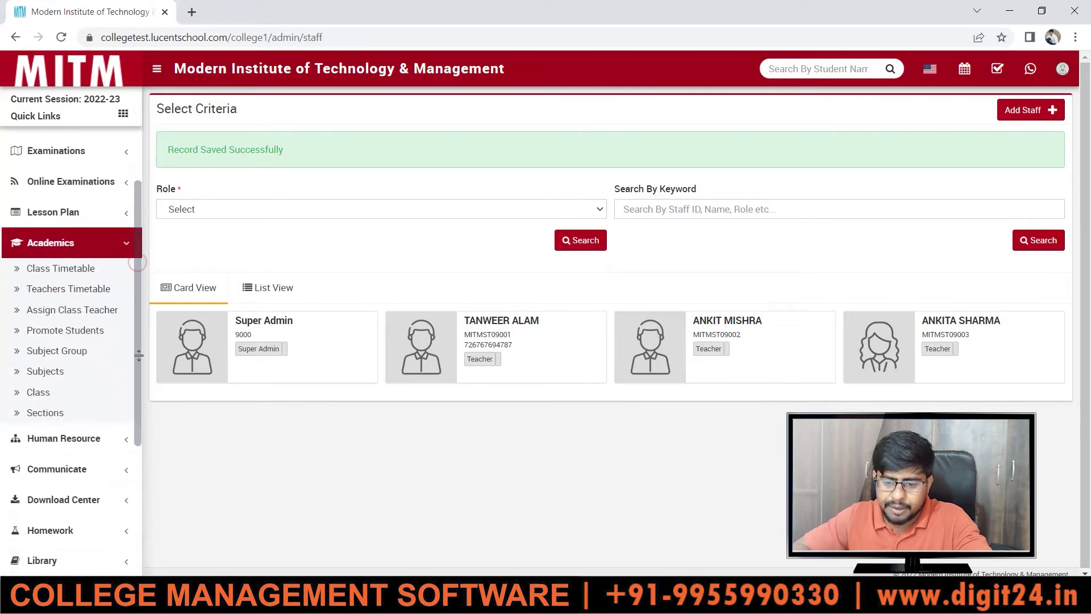
left_click(59, 311)
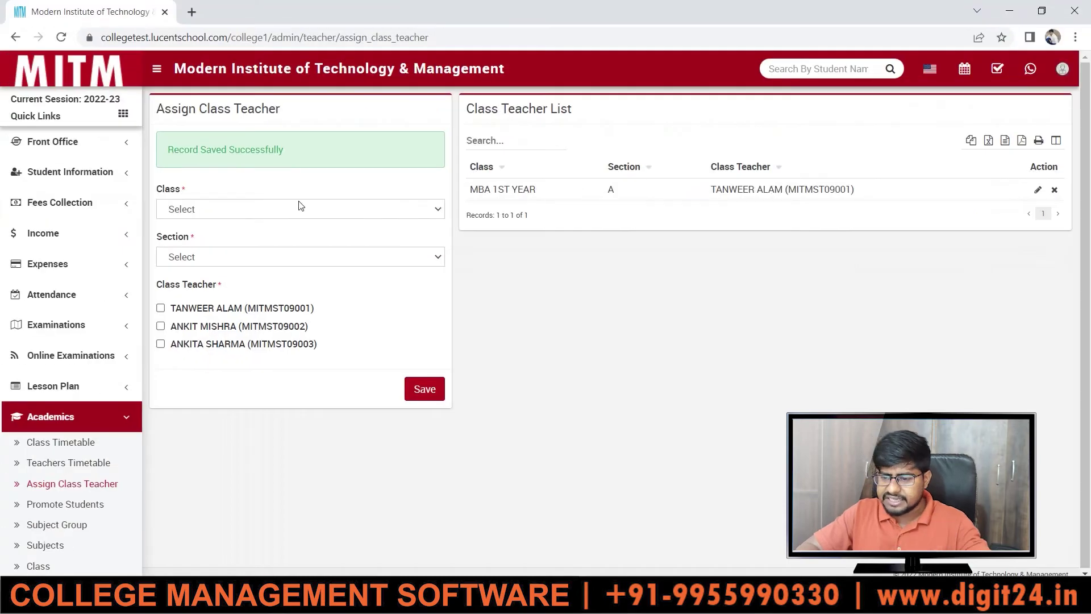
- Assign class teachers to DIPLOMA IN COMPUTER SCIENCE, section 1ST YEAR, and save
left_click(259, 210)
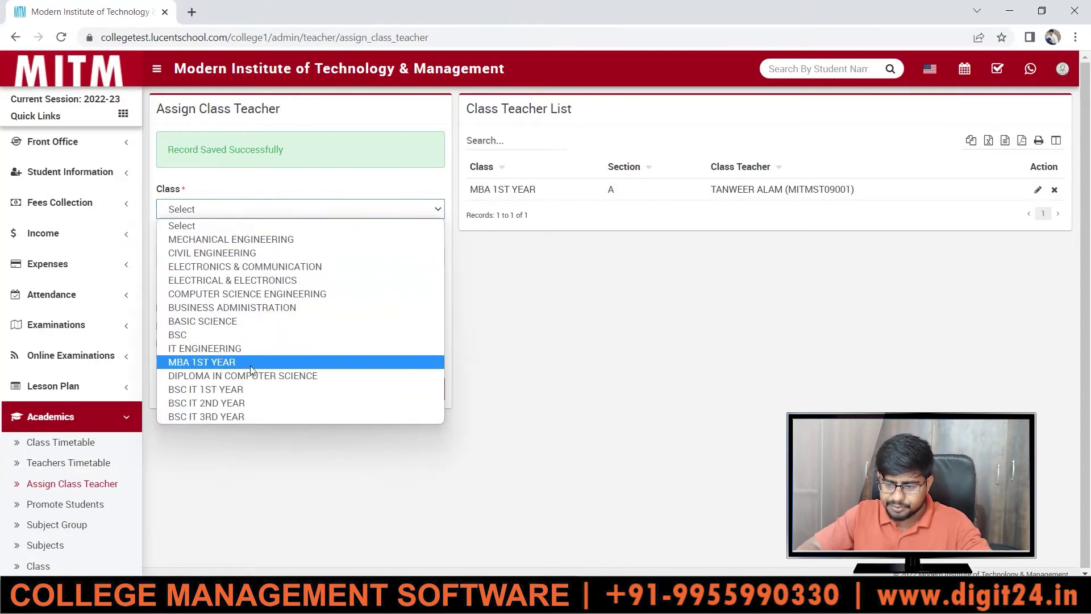
left_click(248, 380)
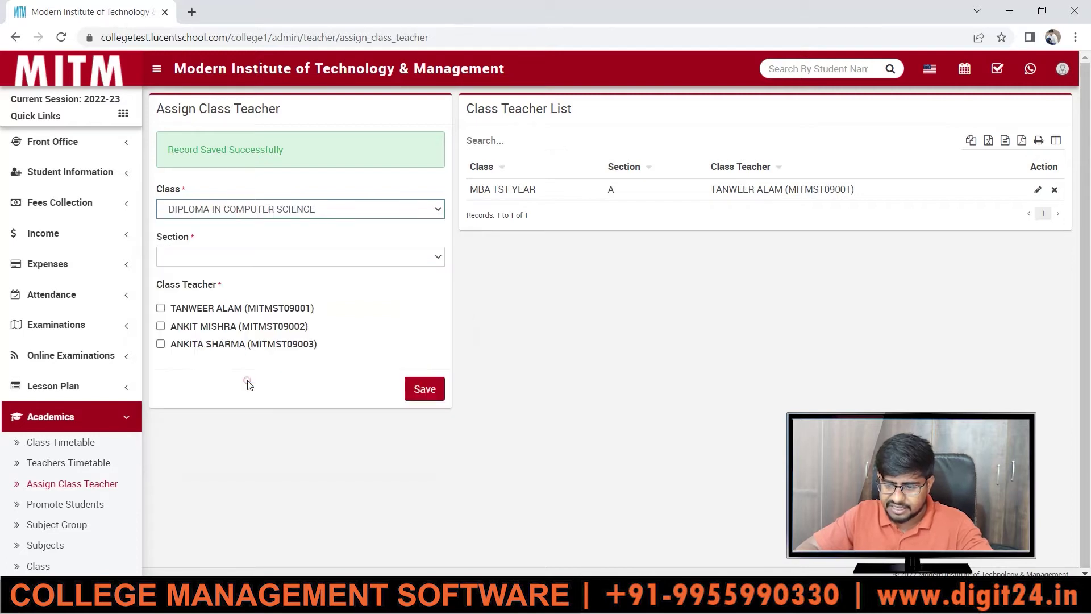
left_click(223, 265)
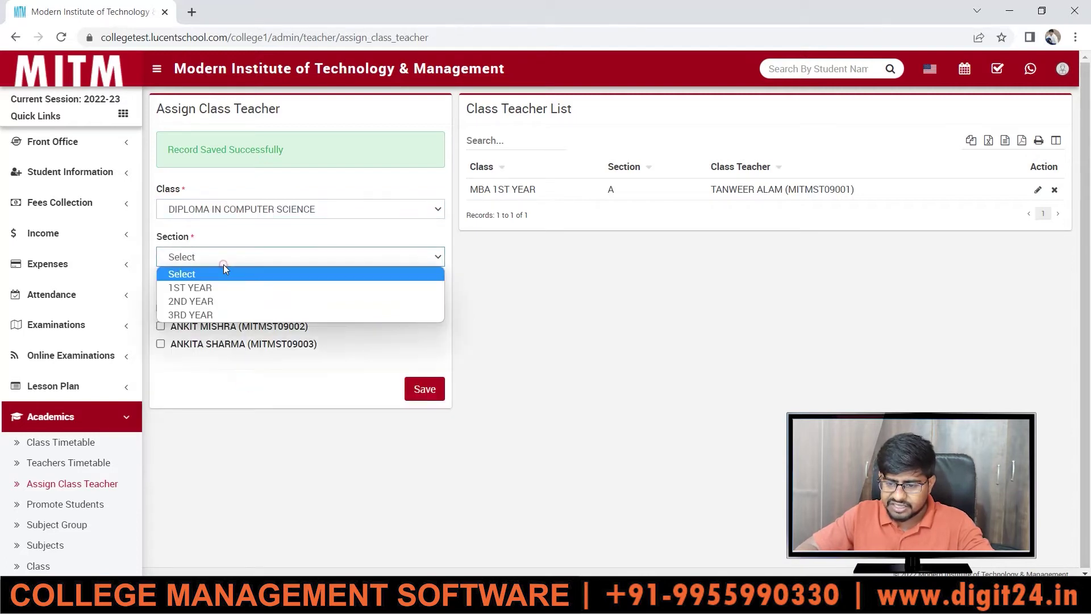
left_click(200, 288)
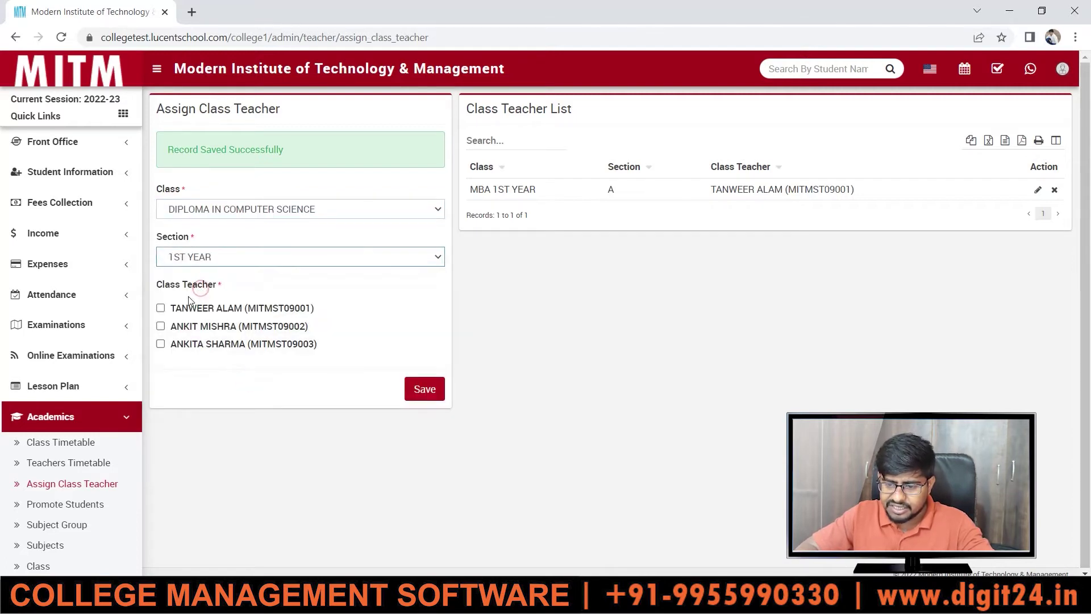
left_click(161, 308)
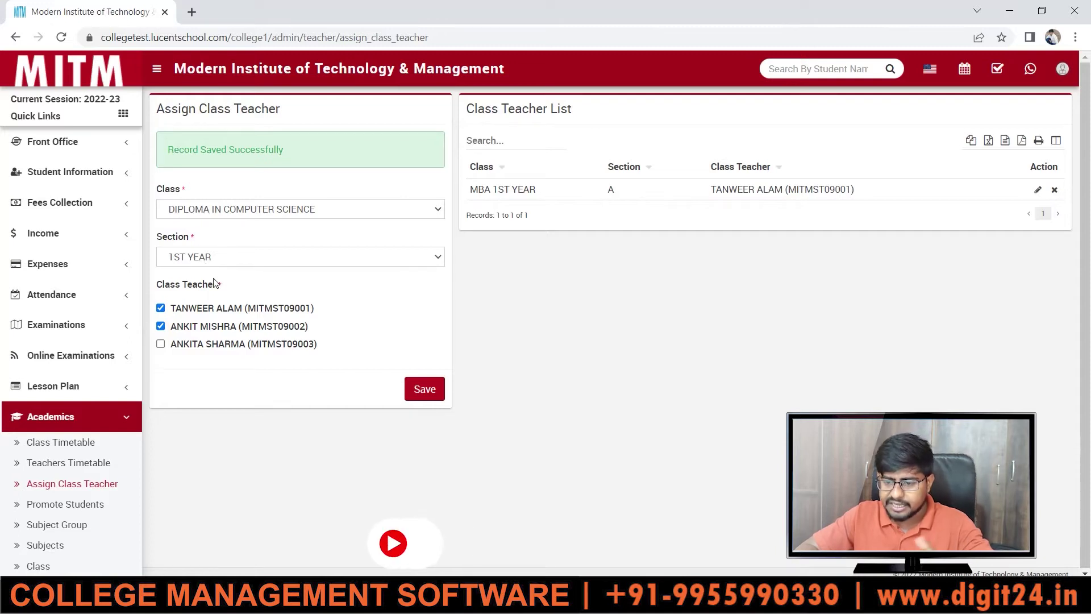
left_click(427, 382)
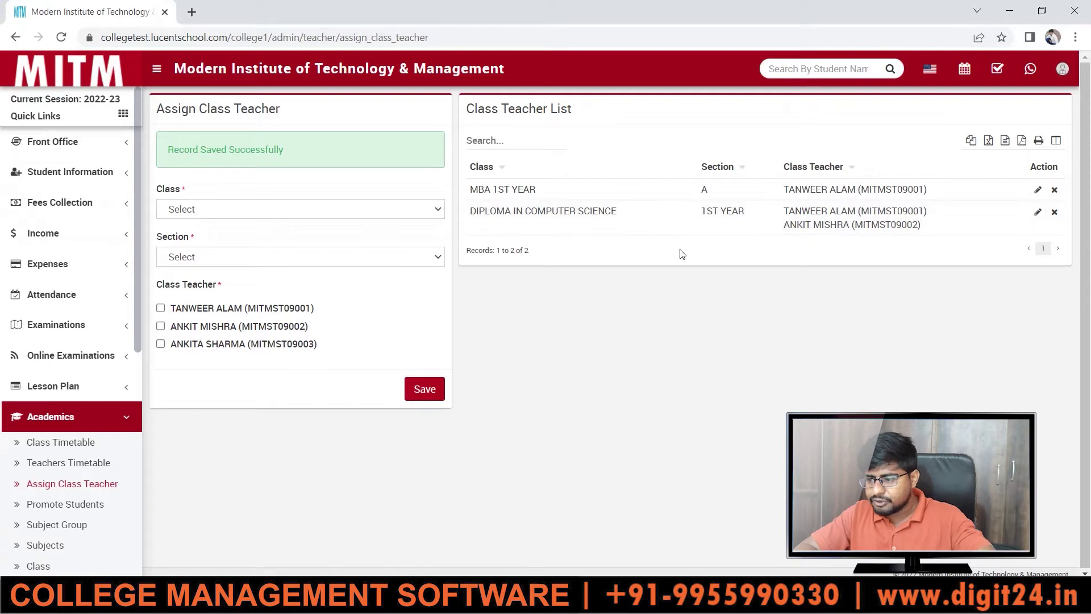
left_click(240, 208)
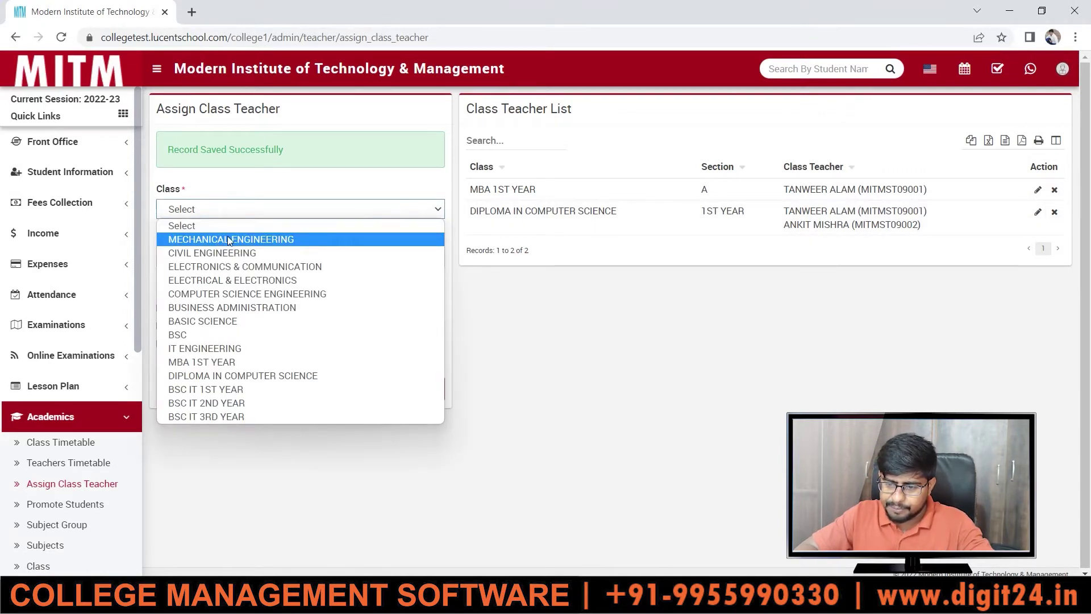
- Make all three teachers class teachers of MECHANICAL ENGINEERING section A and save
left_click(218, 241)
left_click(206, 259)
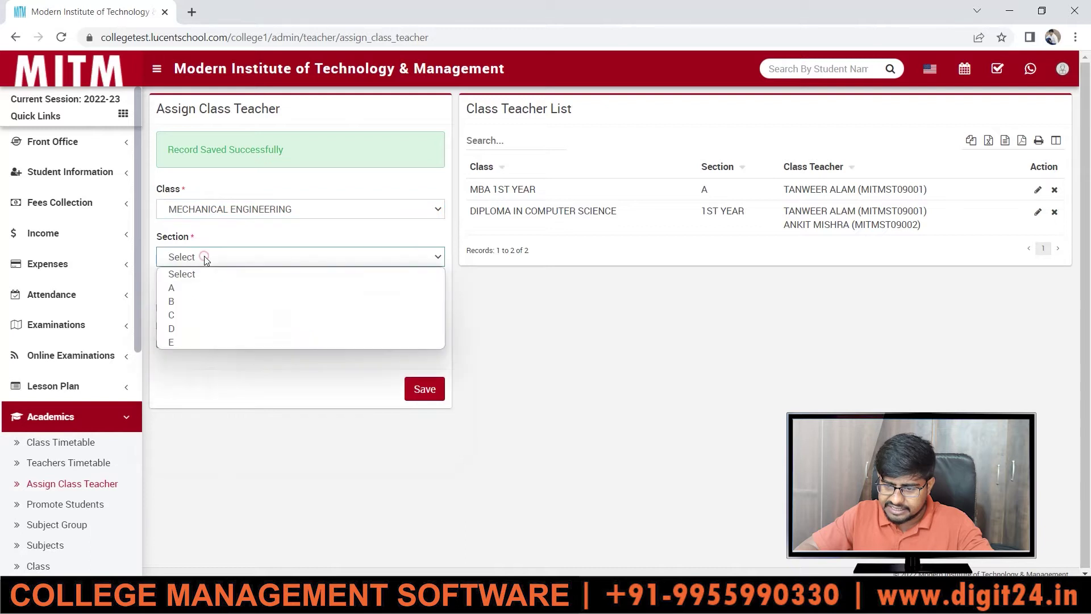
left_click(206, 292)
left_click(160, 307)
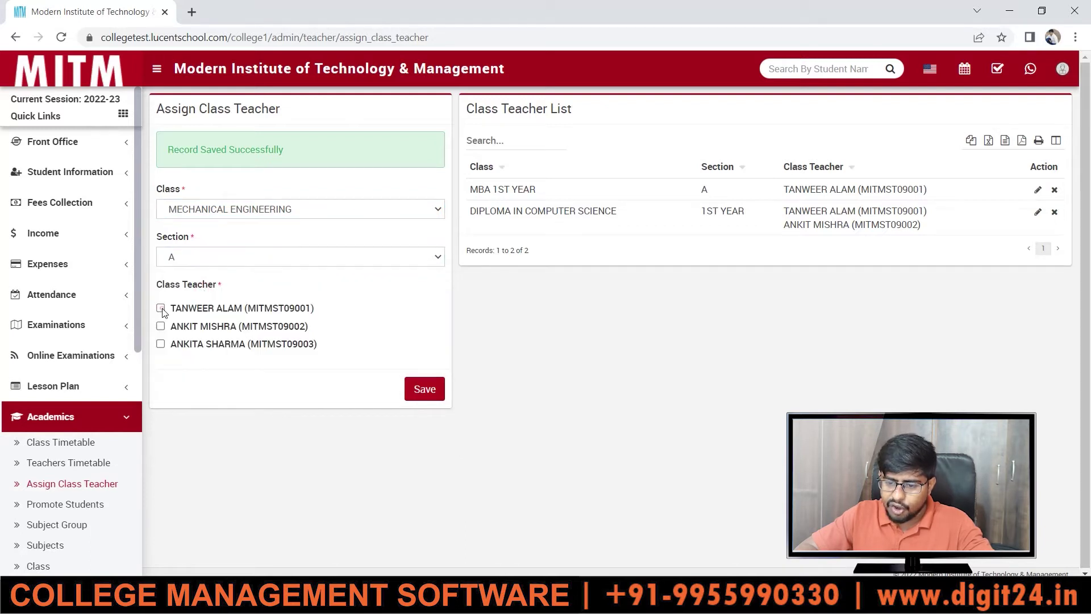
left_click(161, 325)
left_click(160, 343)
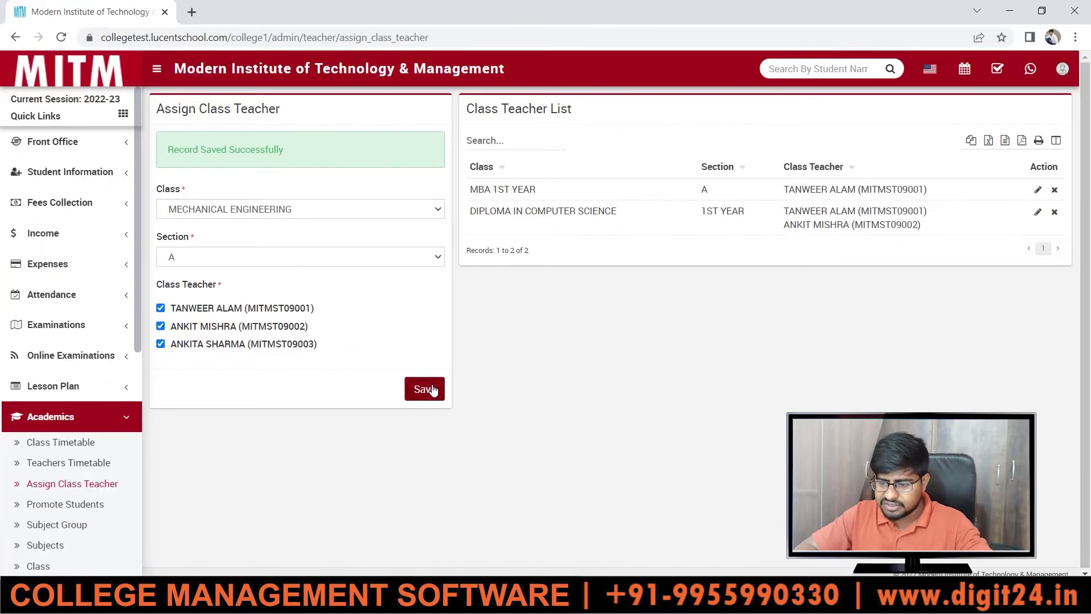
left_click(432, 390)
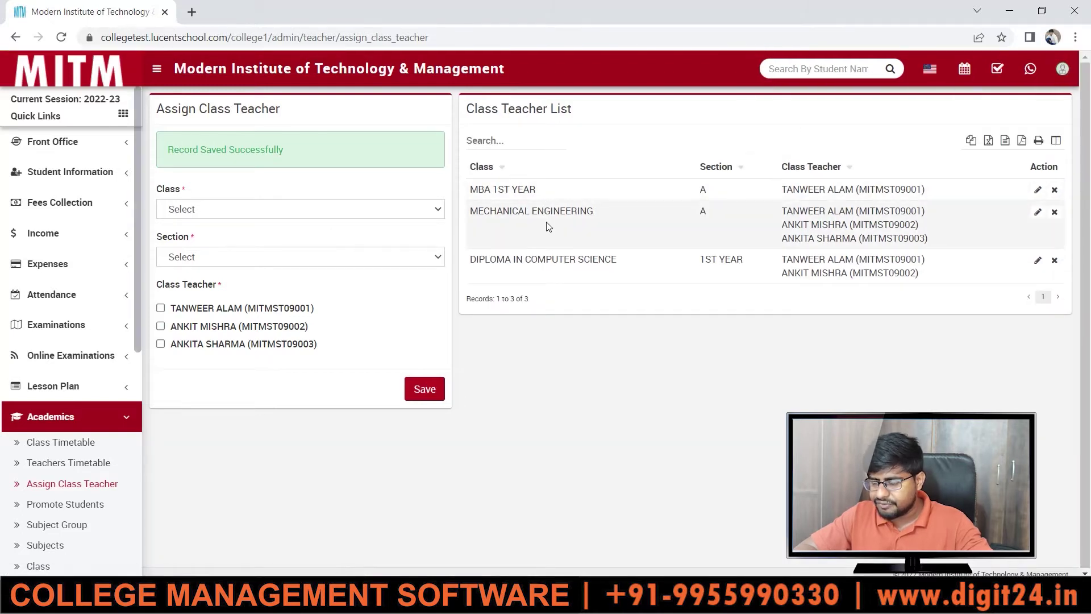
- Select MECHANICAL ENGINEERING with section B for a new assignment
left_click(233, 210)
left_click(206, 236)
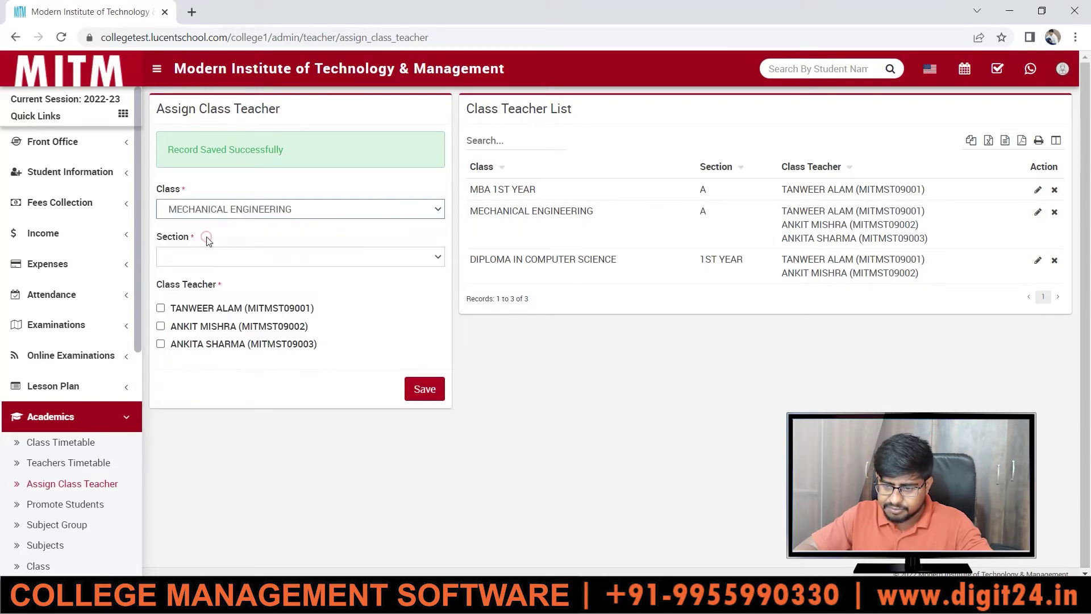
left_click(219, 259)
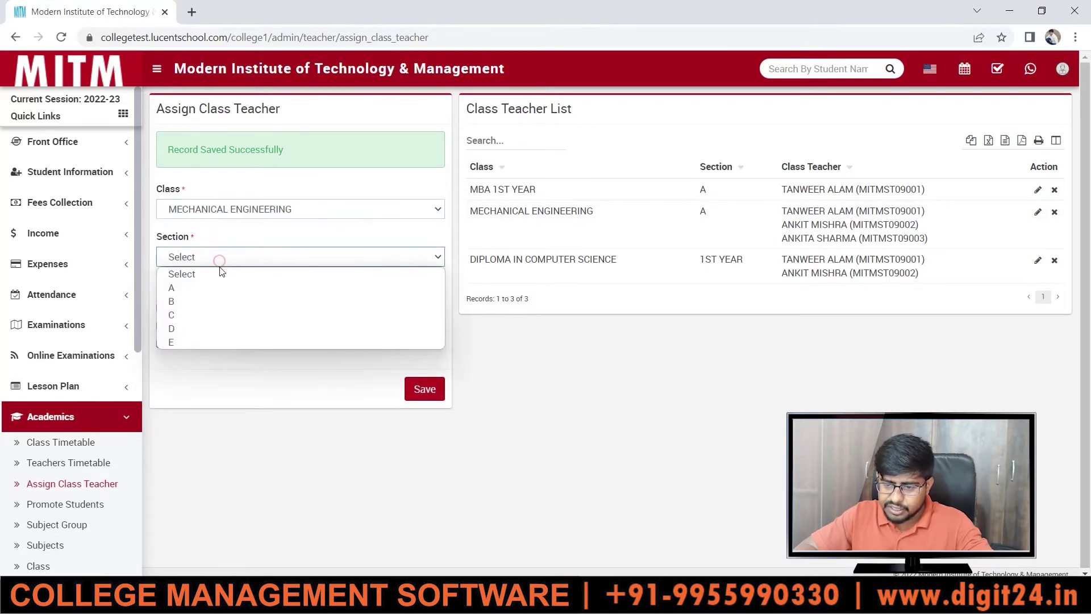
left_click(220, 301)
- Tick all three teachers for MECHANICAL ENGINEERING section B and save
left_click(161, 308)
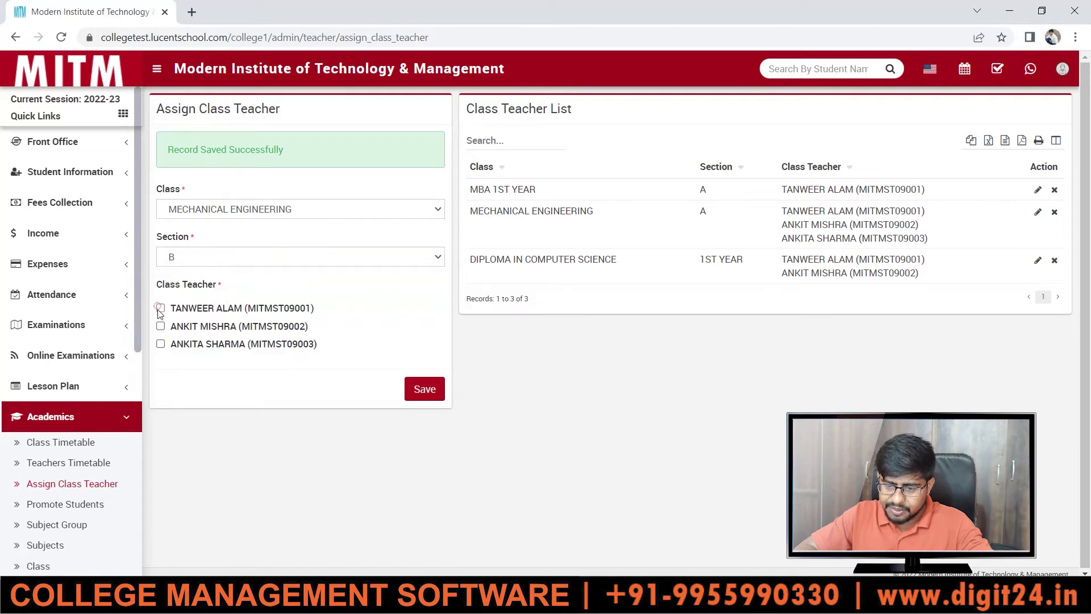
left_click(161, 327)
left_click(161, 343)
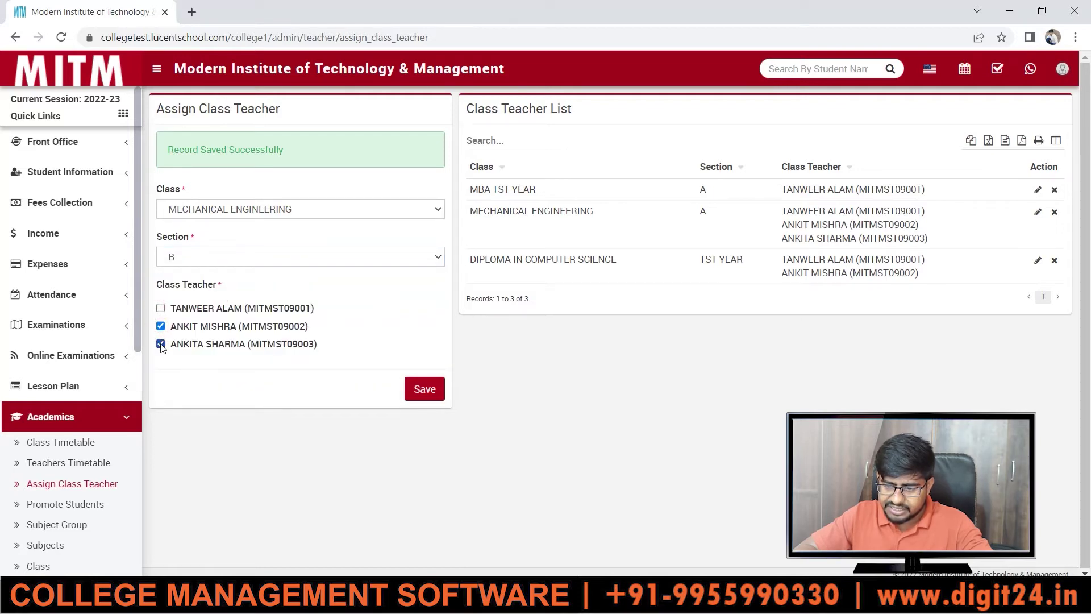
left_click(160, 308)
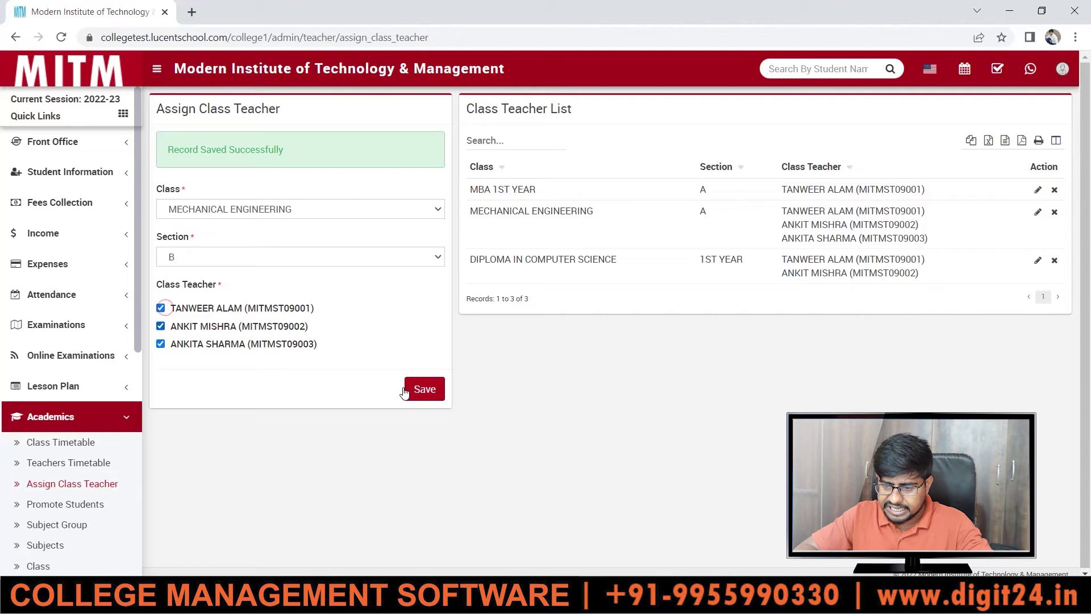
left_click(432, 392)
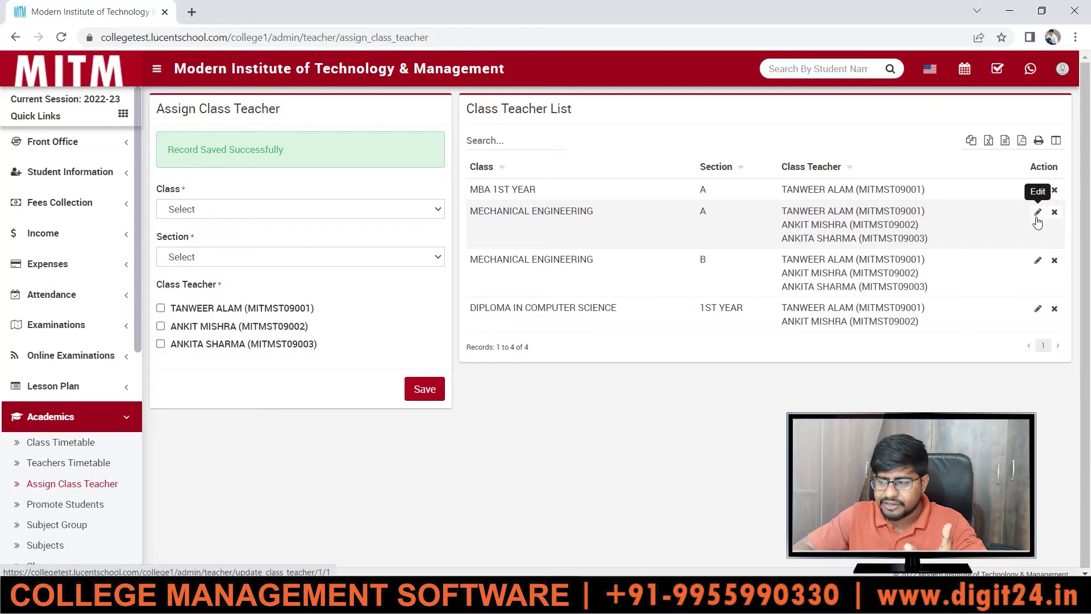
- Drop the third teacher from MECHANICAL ENGINEERING A, save, then start deleting that row
left_click(1037, 214)
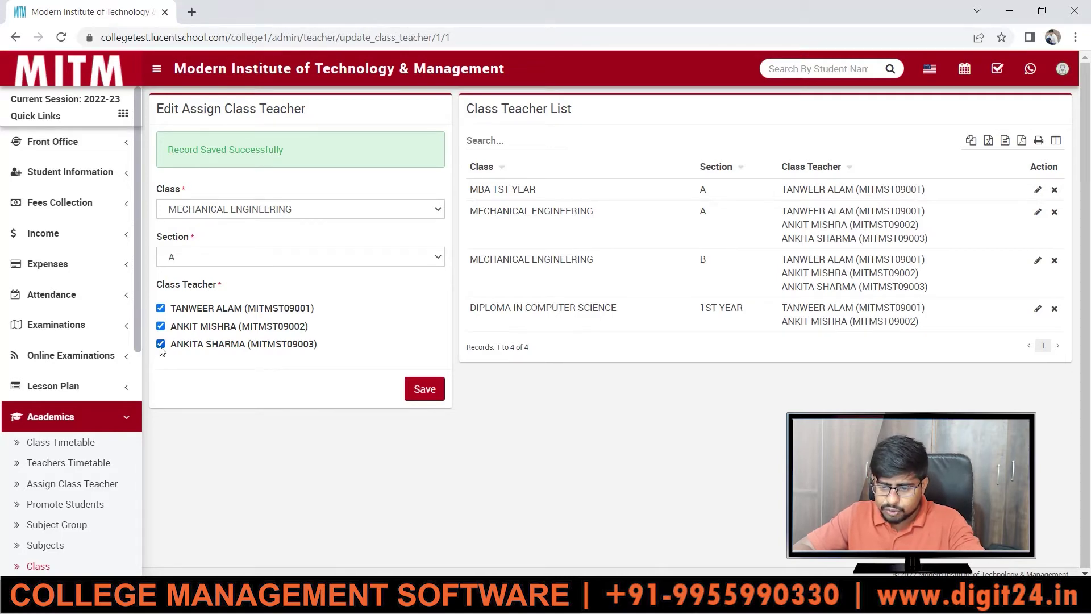
left_click(423, 381)
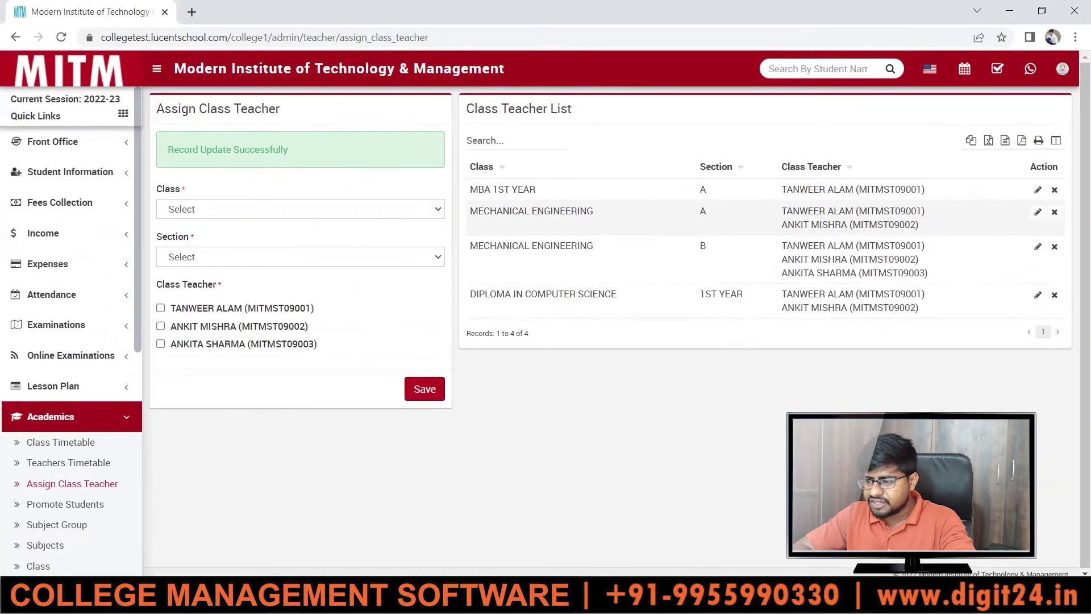
left_click(1054, 212)
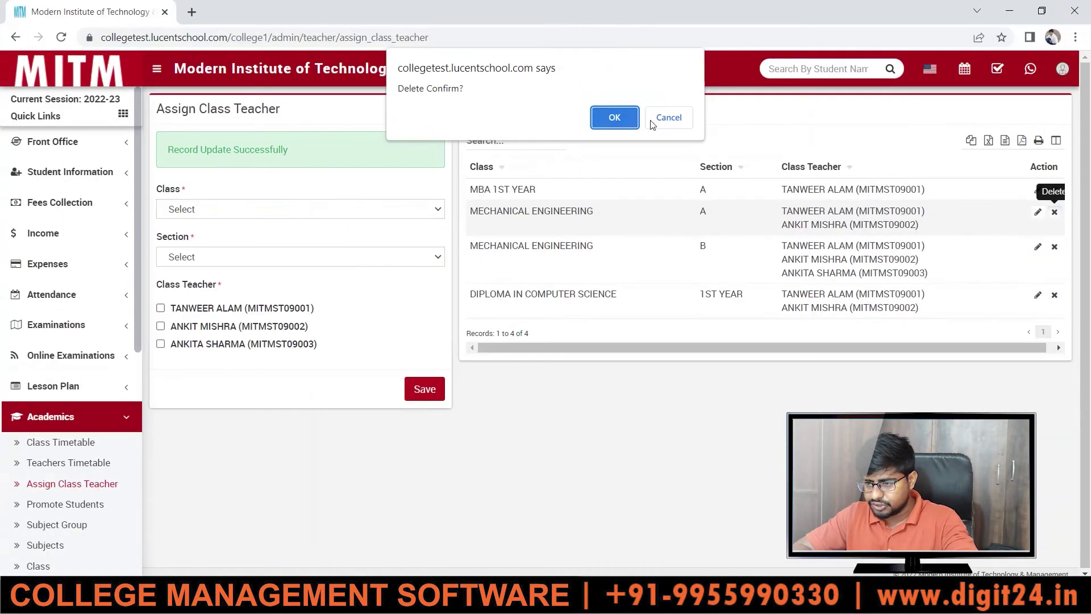
- Cancel the Delete Confirm prompt so the MECHANICAL ENGINEERING section A record stays listed
left_click(657, 125)
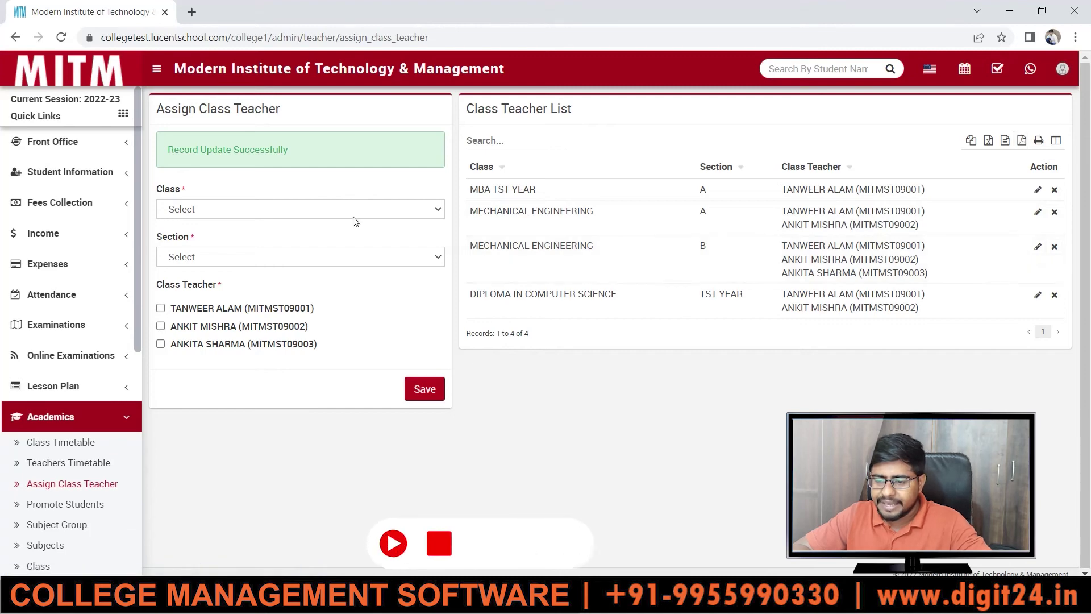
- Save a DIPLOMA IN COMPUTER SCIENCE, 2ND YEAR assignment with all three teachers ticked
left_click(324, 211)
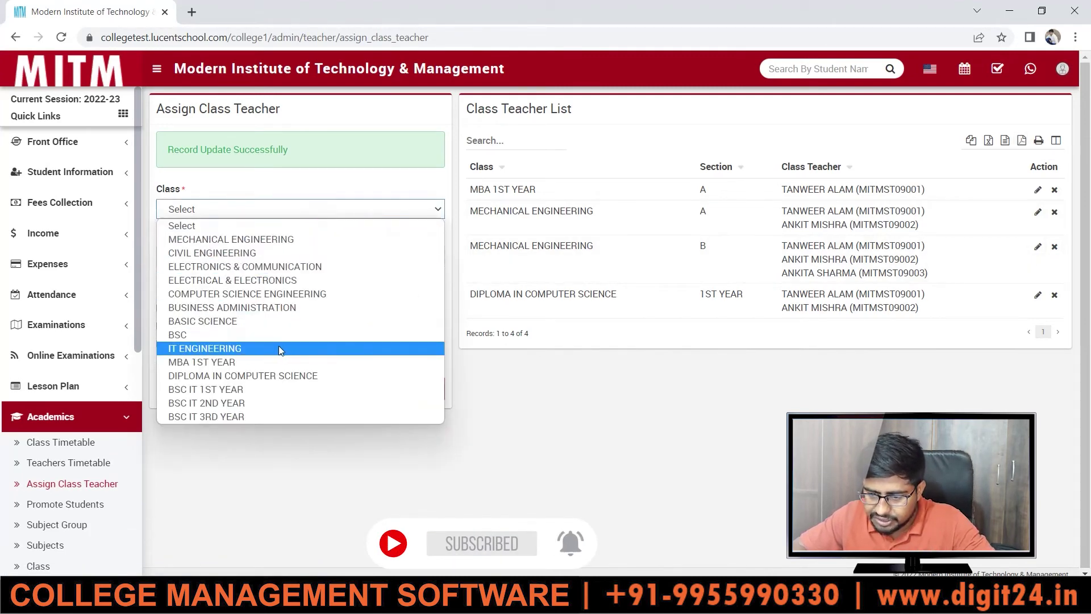
left_click(271, 372)
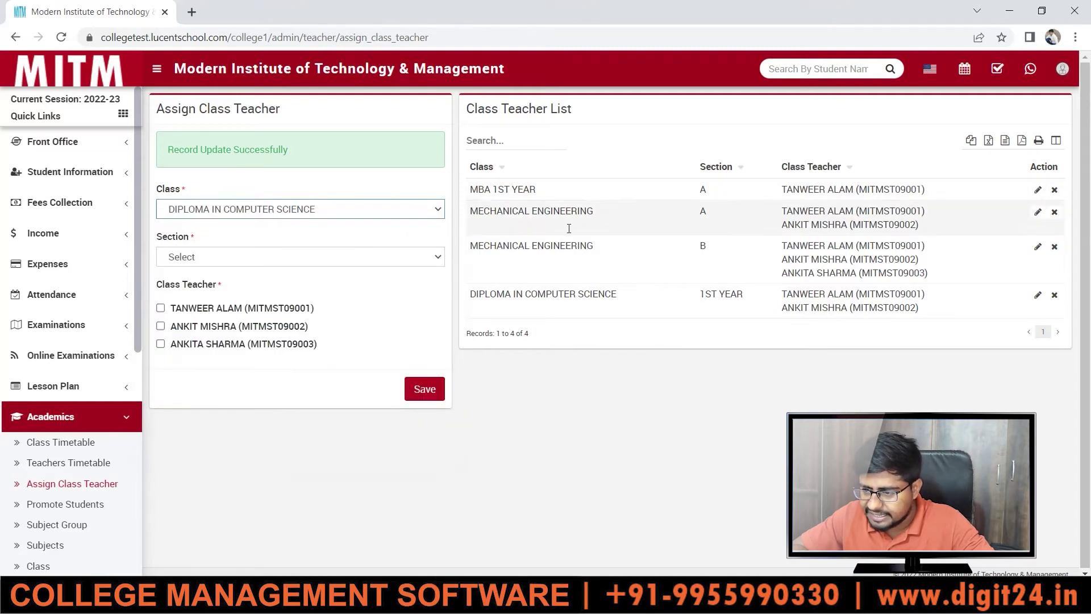
left_click(240, 258)
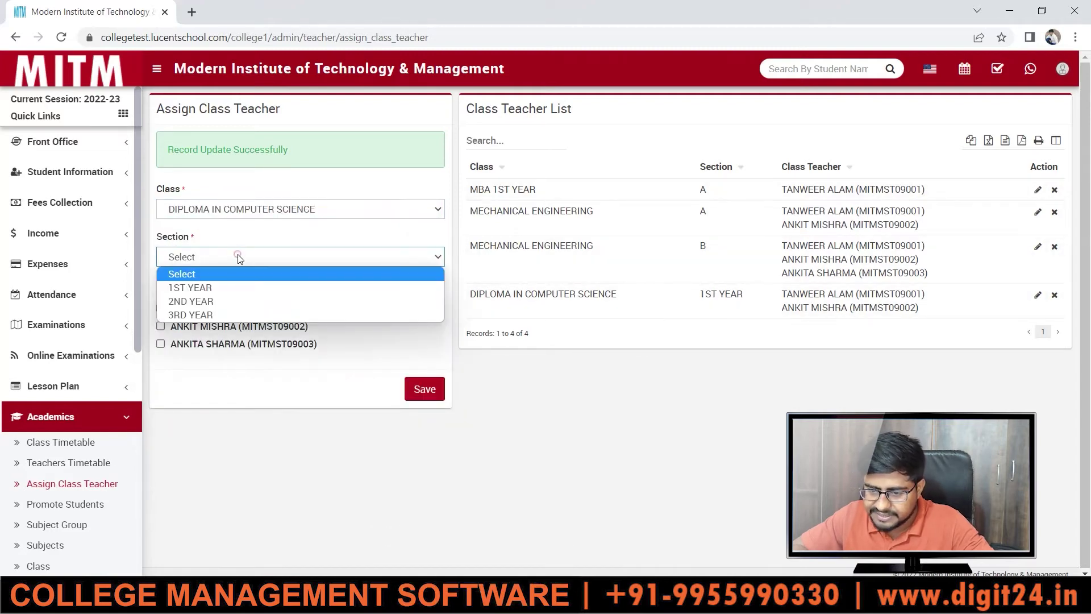
left_click(194, 296)
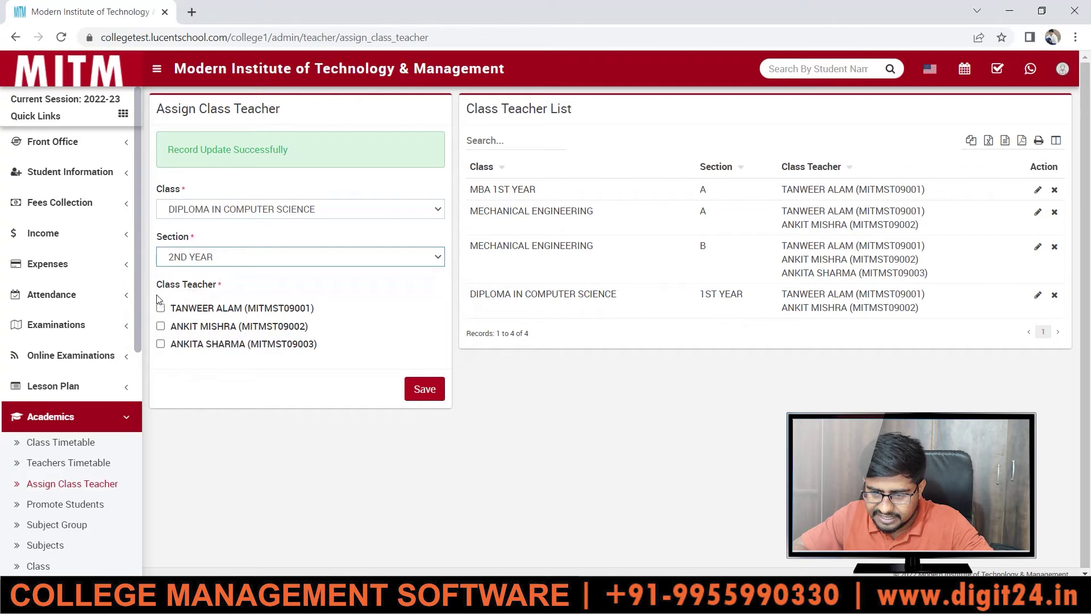
left_click(161, 308)
left_click(162, 327)
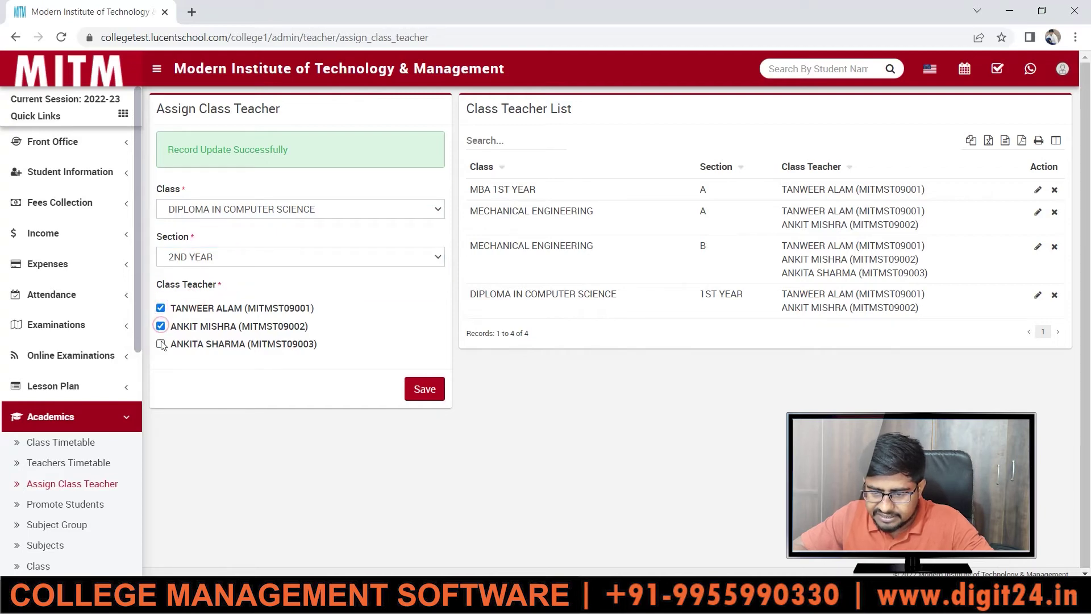
left_click(161, 344)
left_click(424, 389)
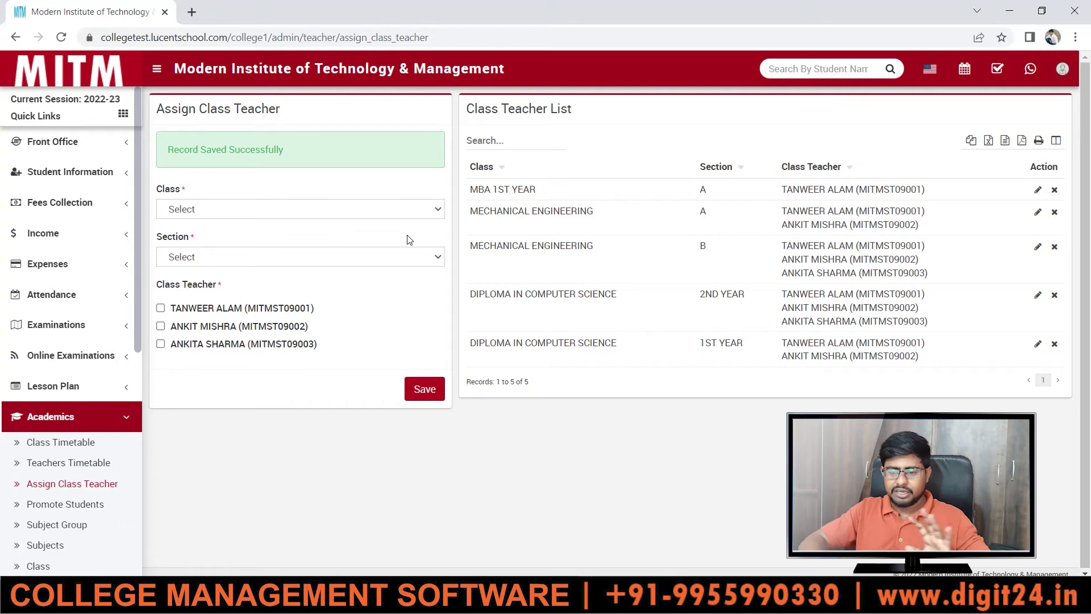
- Save a DIPLOMA IN COMPUTER SCIENCE, 3RD YEAR assignment with only the second teacher ticked
left_click(369, 210)
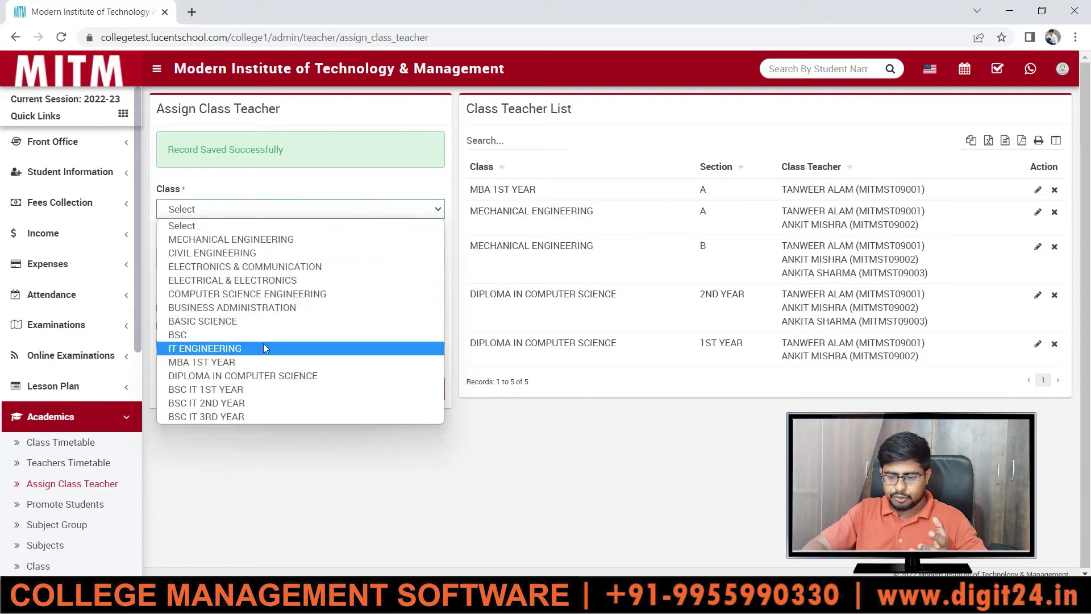
left_click(277, 377)
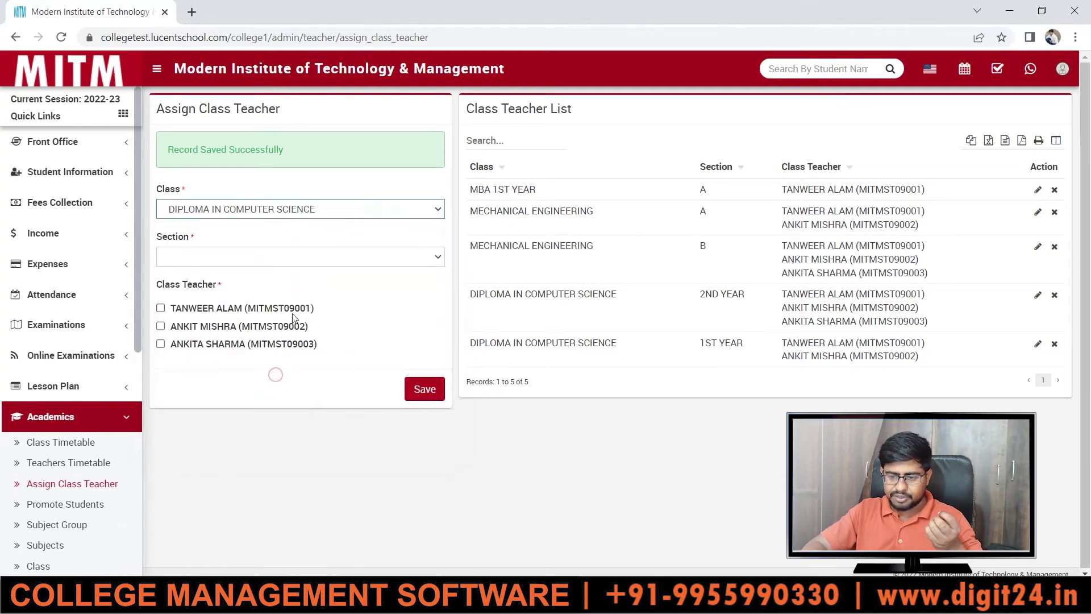
left_click(274, 255)
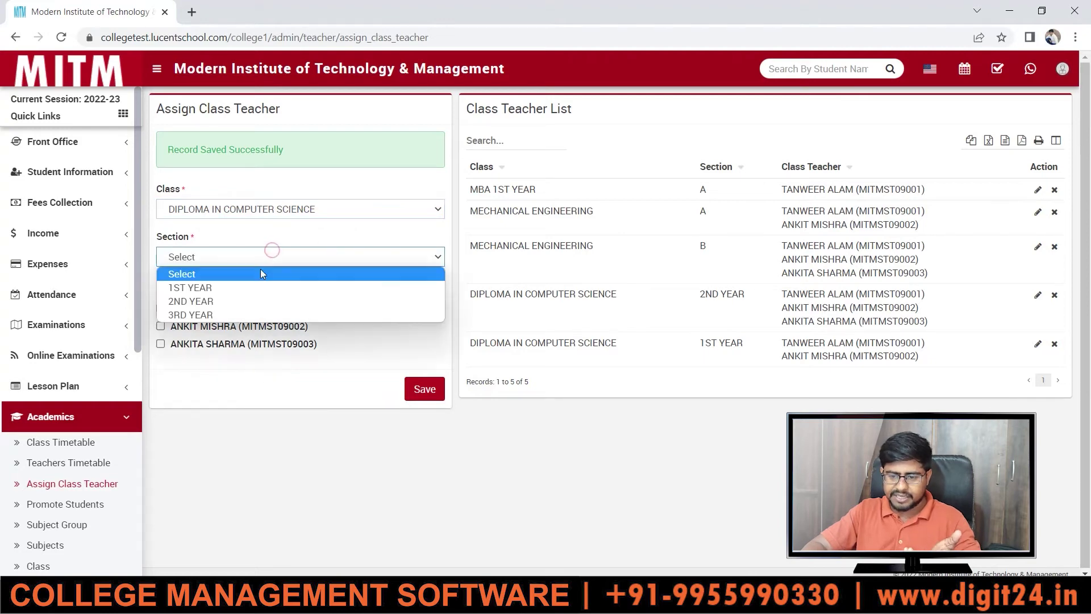
left_click(250, 312)
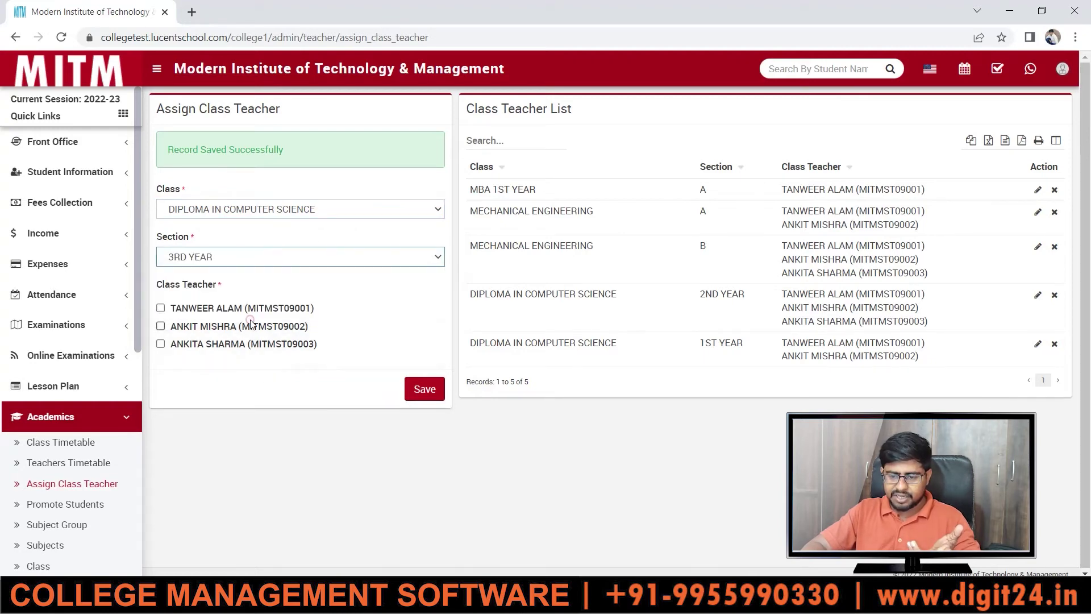
left_click(161, 326)
left_click(431, 390)
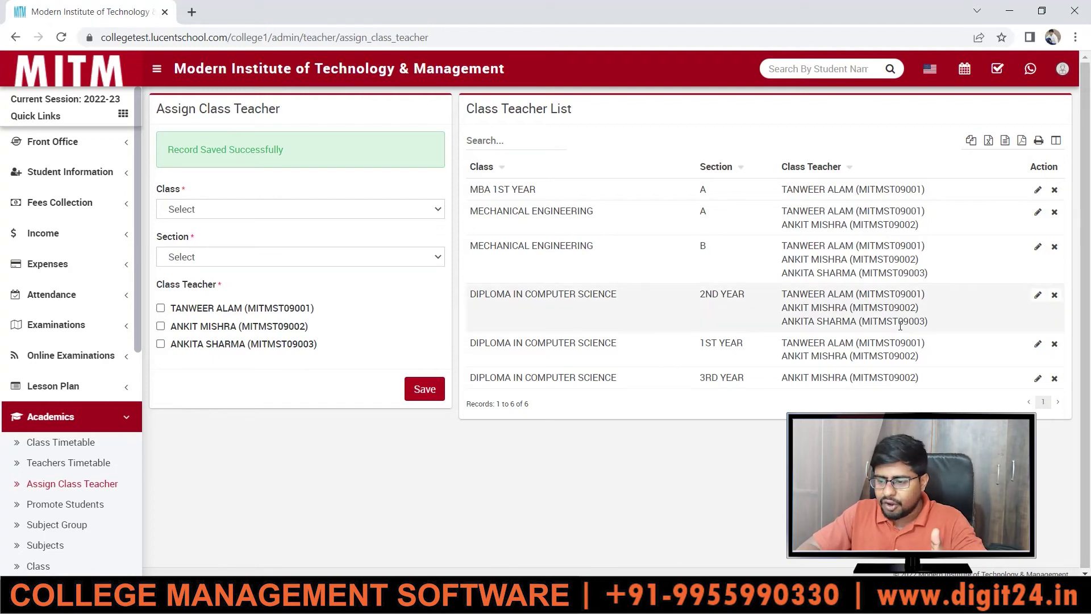
left_click_drag(1089, 253, 1088, 140)
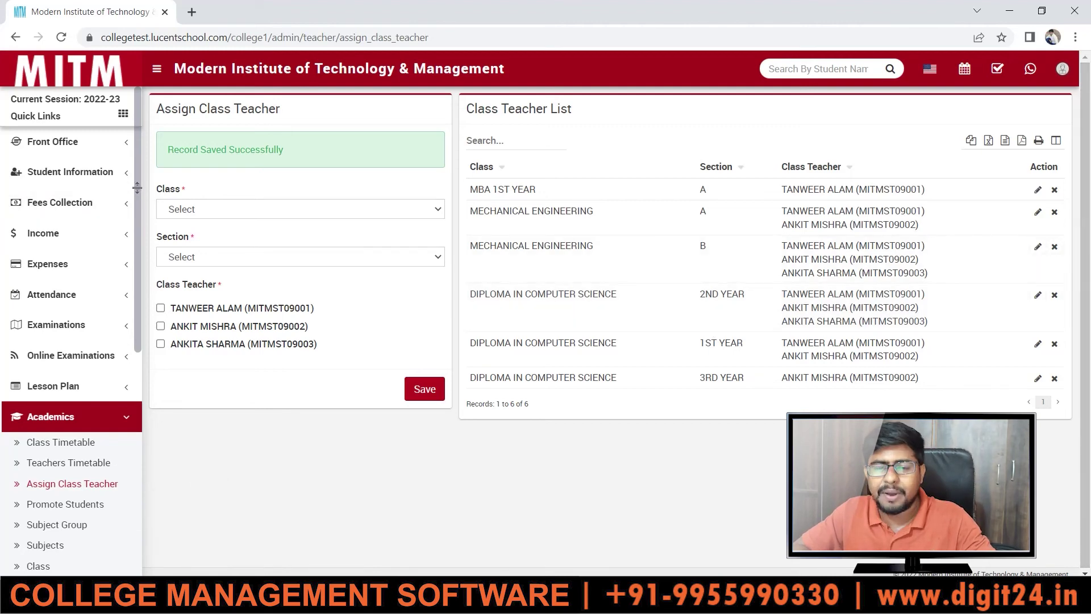
left_click_drag(137, 187, 144, 280)
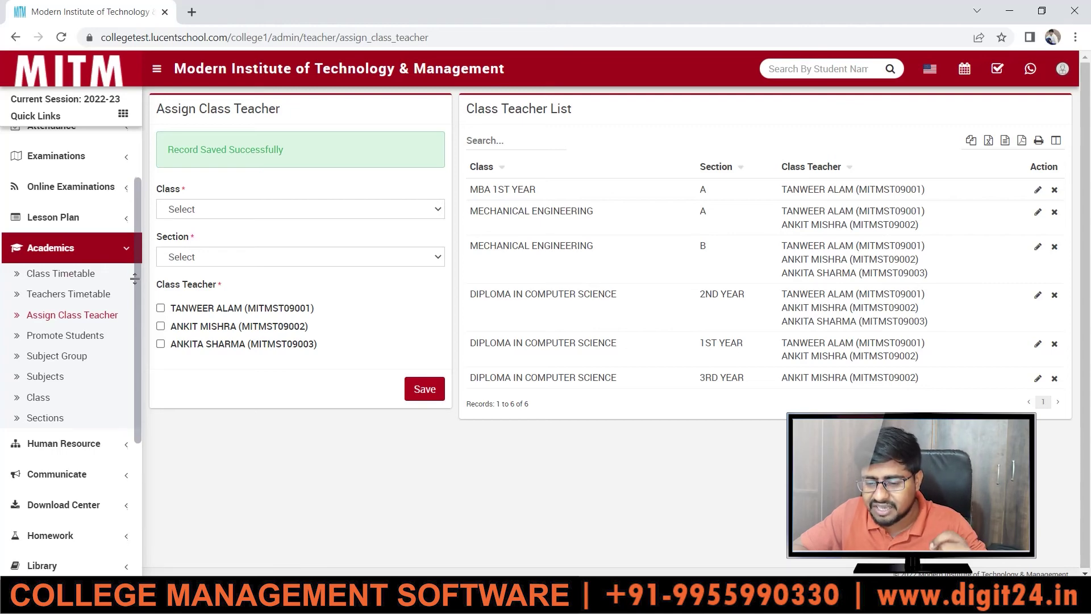
left_click_drag(135, 279, 134, 278)
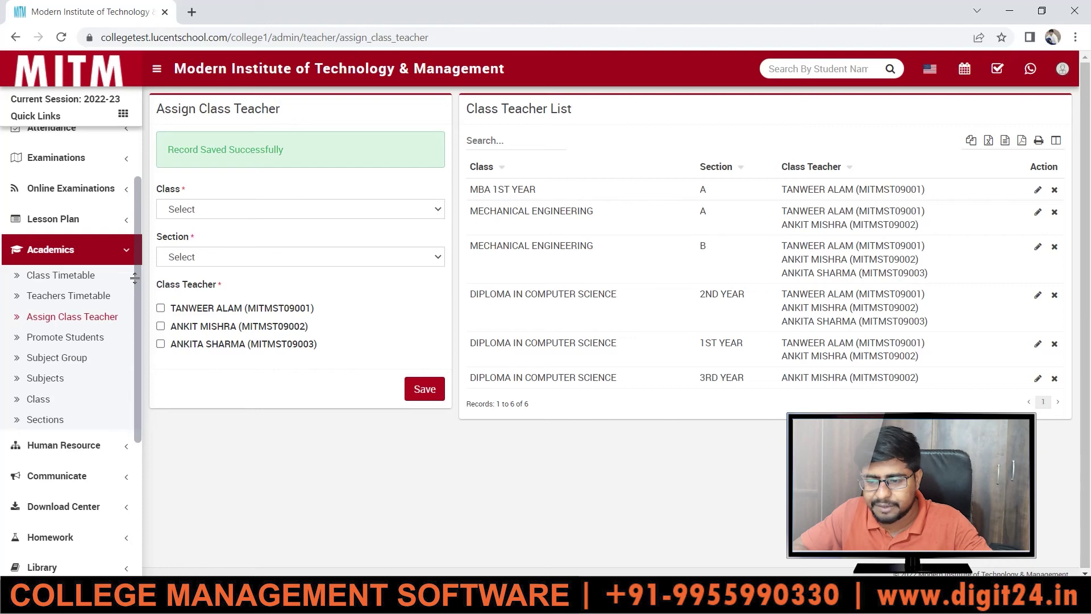
left_click_drag(135, 278, 127, 190)
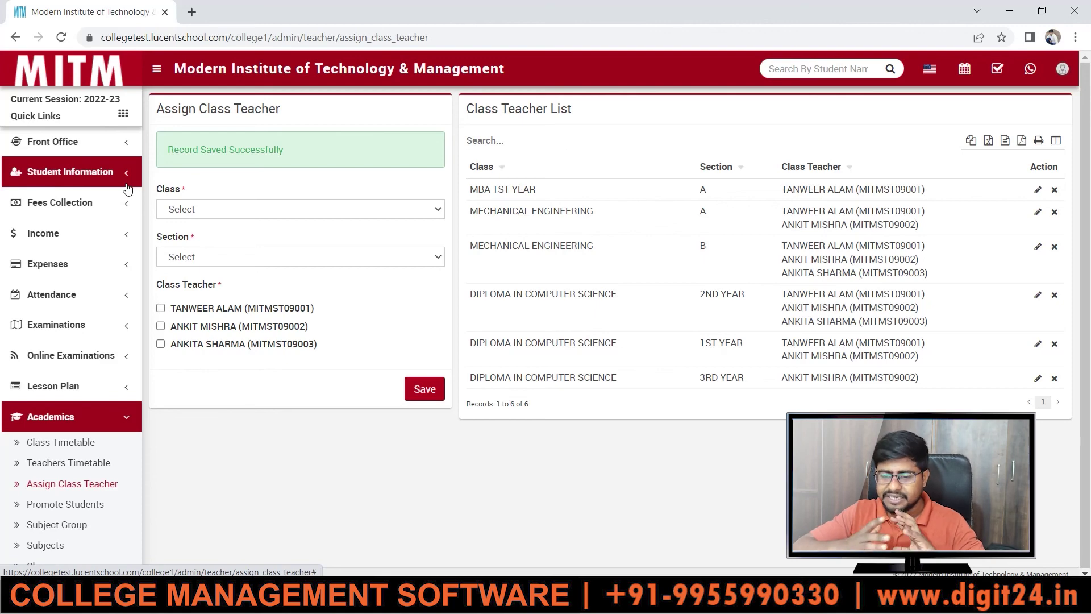
left_click(53, 215)
left_click(57, 291)
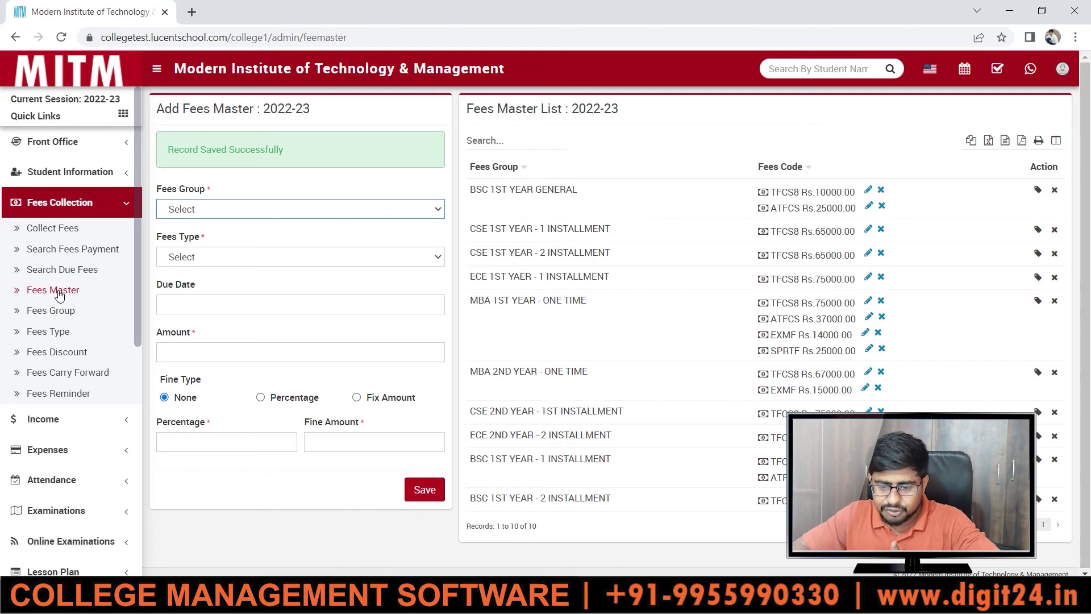
left_click(59, 292)
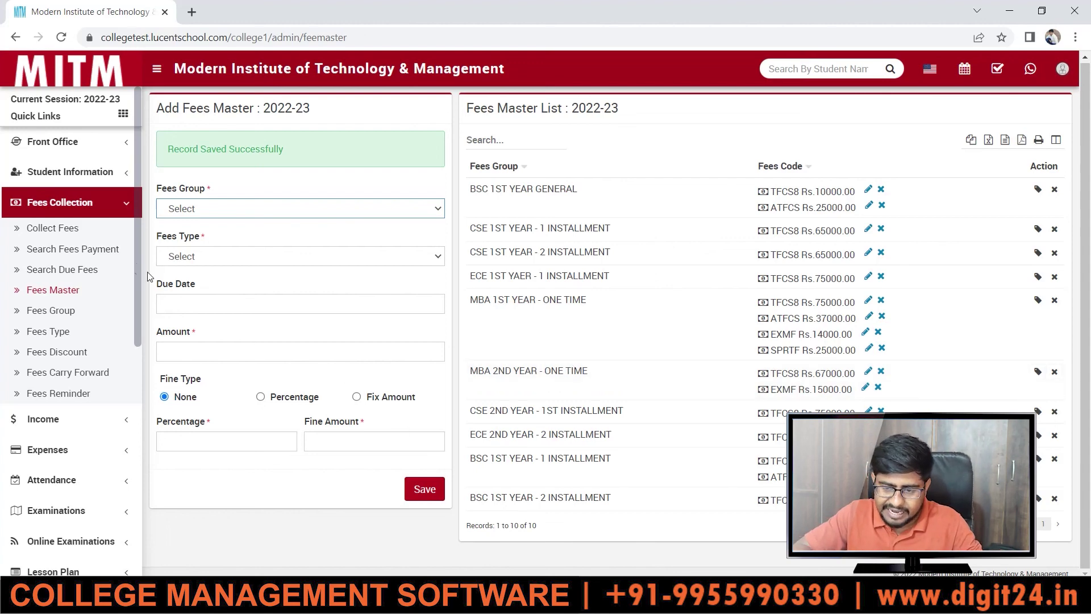
left_click_drag(138, 267, 139, 383)
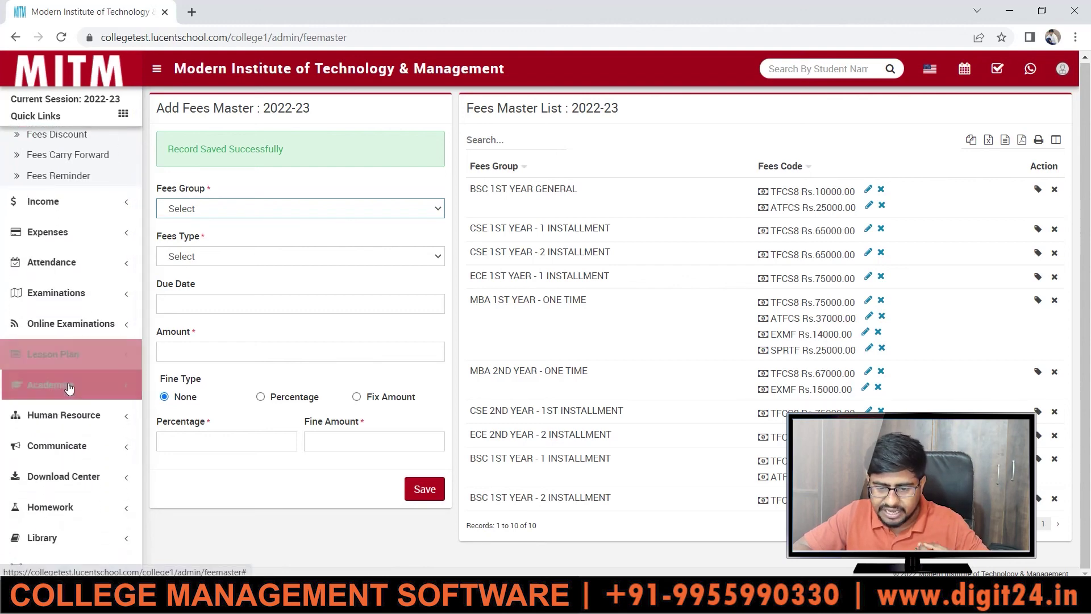
left_click(69, 402)
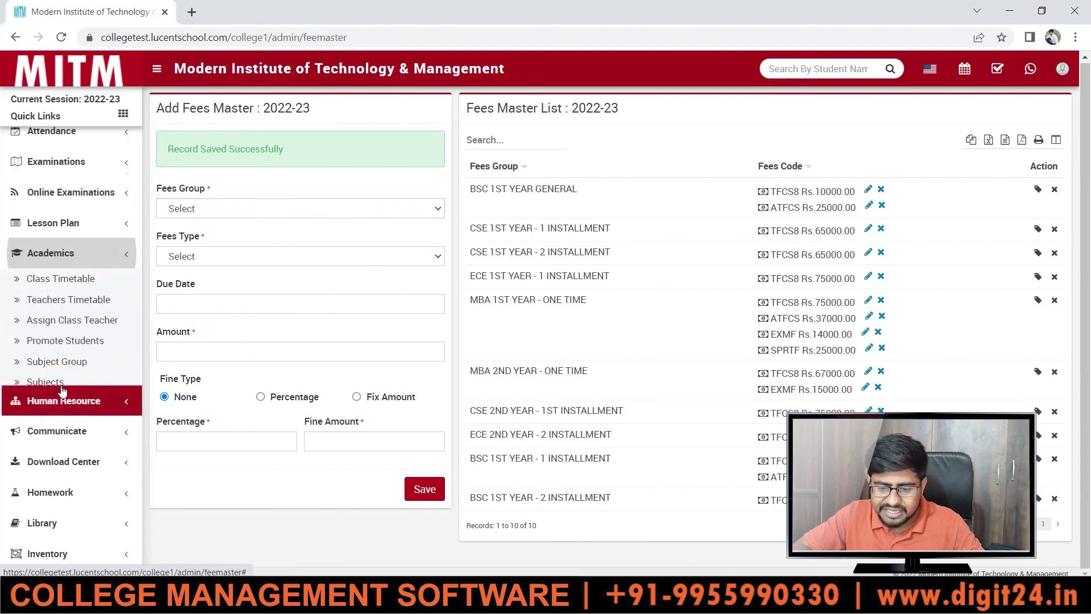
left_click(62, 268)
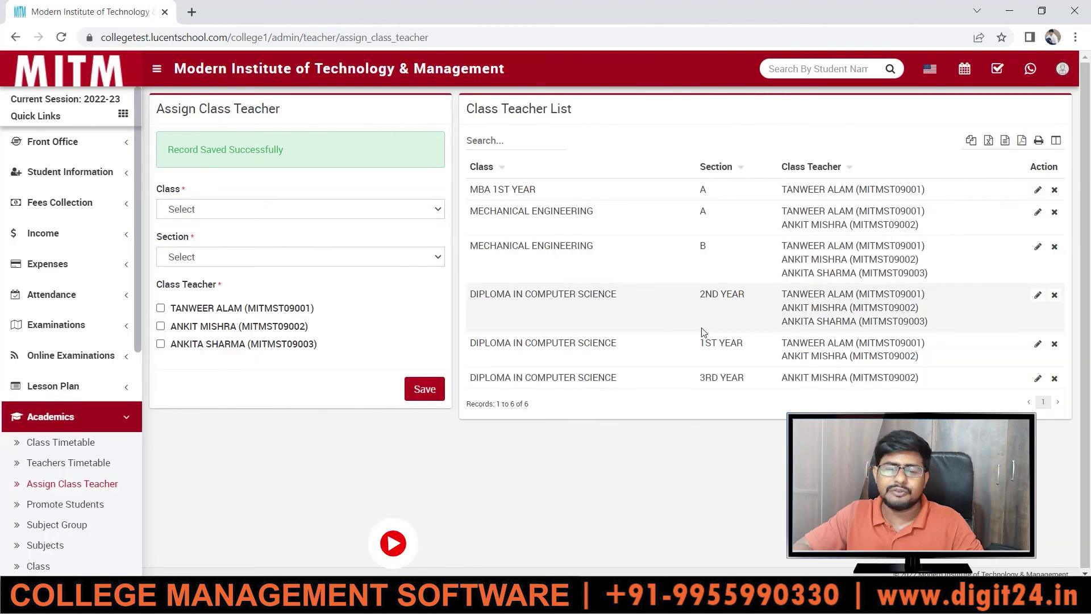